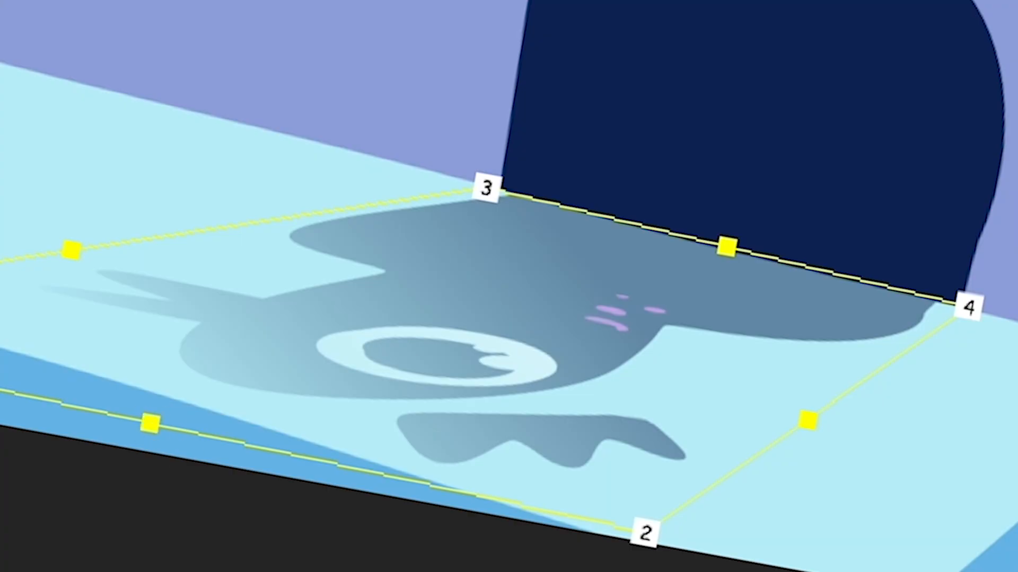
drag(173, 382, 205, 382)
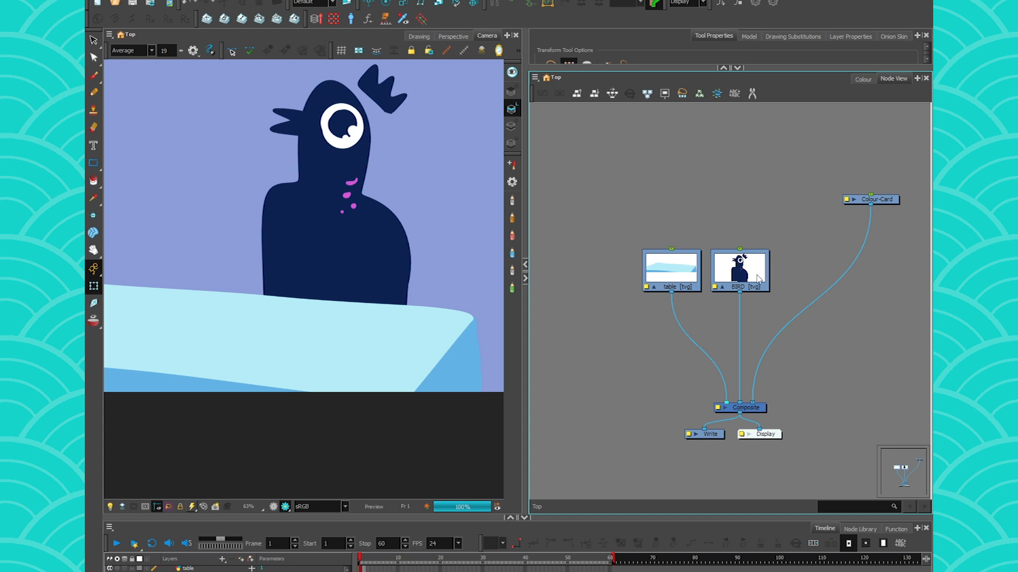
Move the BIRD and table nodes up and apart to make room between them in the node network
drag(742, 268, 779, 196)
drag(684, 267, 659, 192)
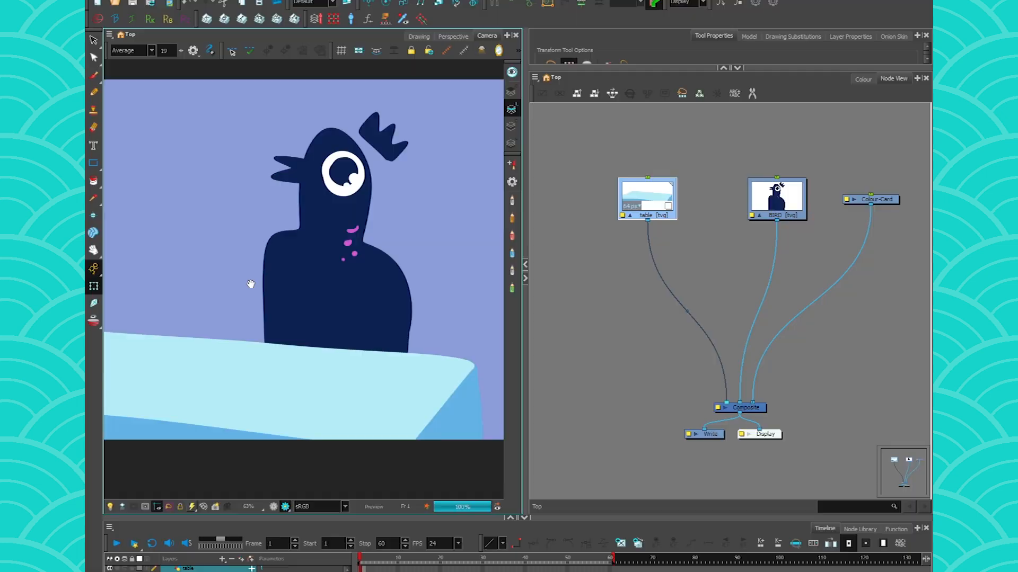
drag(250, 284, 241, 280)
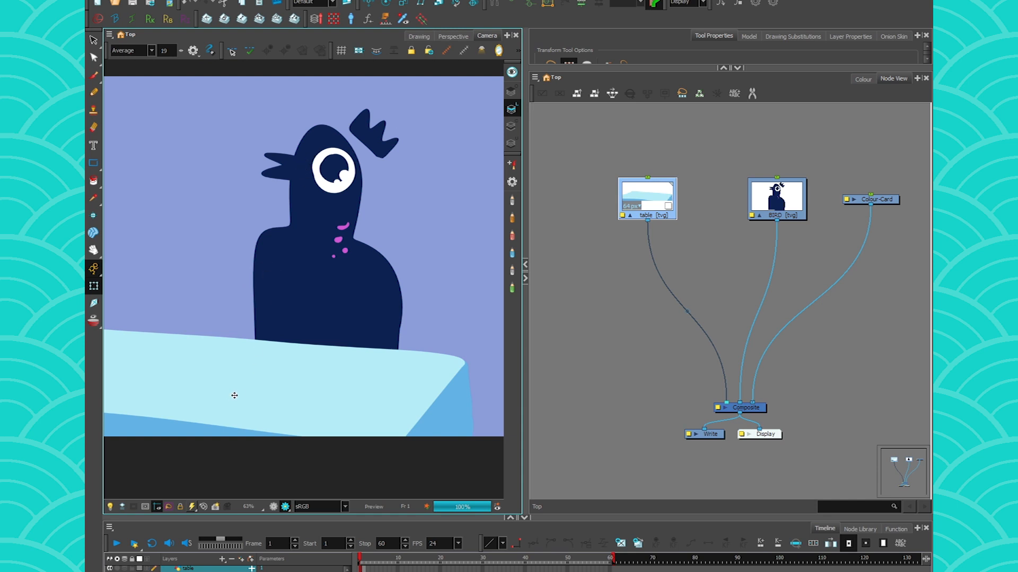
Add an Apply-Peg-Transformation node below BIRD, fed by the BIRD drawing, and connect its output to the Composite
click(713, 233)
click(771, 205)
key(ctrl+d)
drag(559, 258, 352, 306)
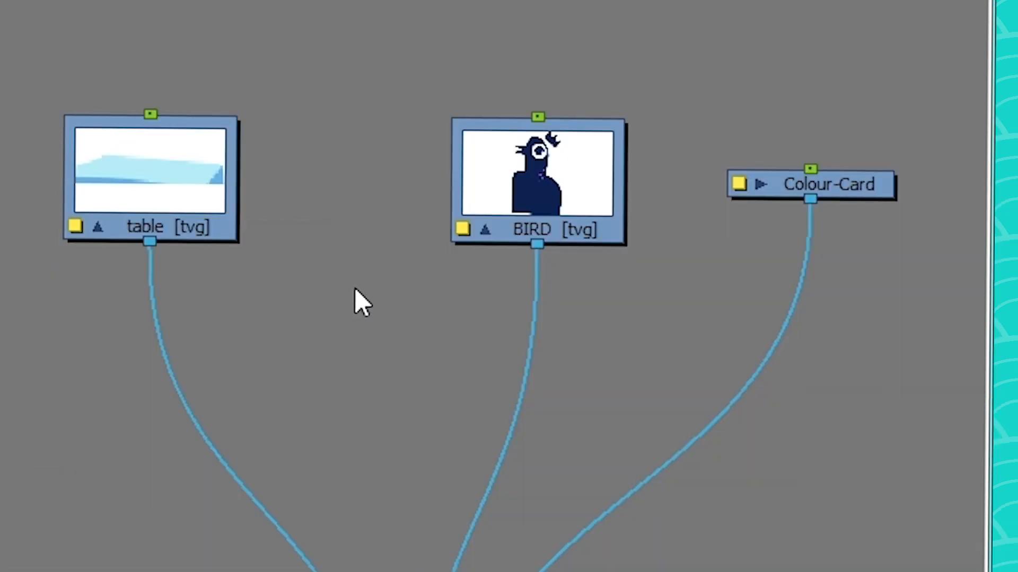
key(Tab)
text(apl)
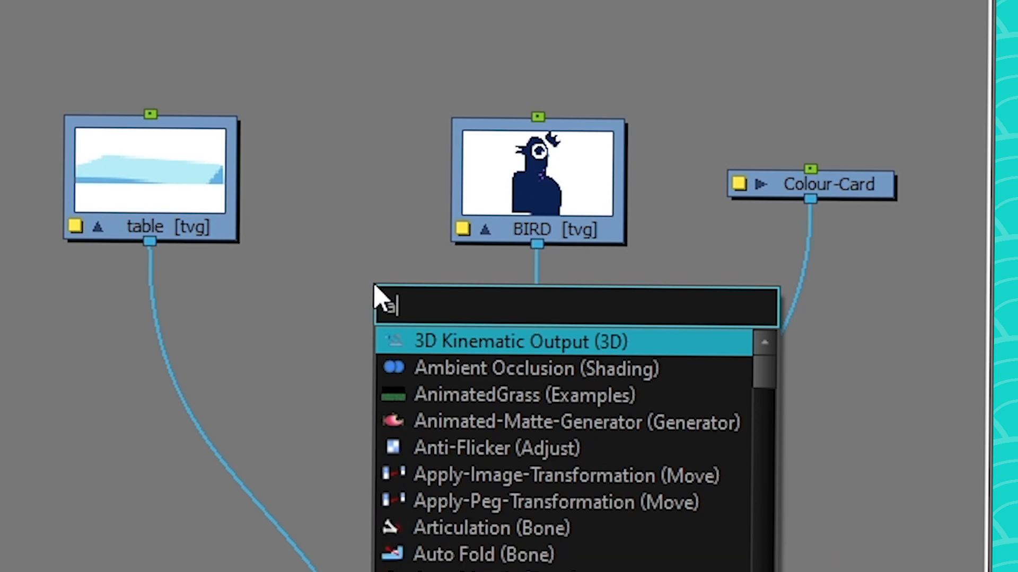
text(l)
click(479, 379)
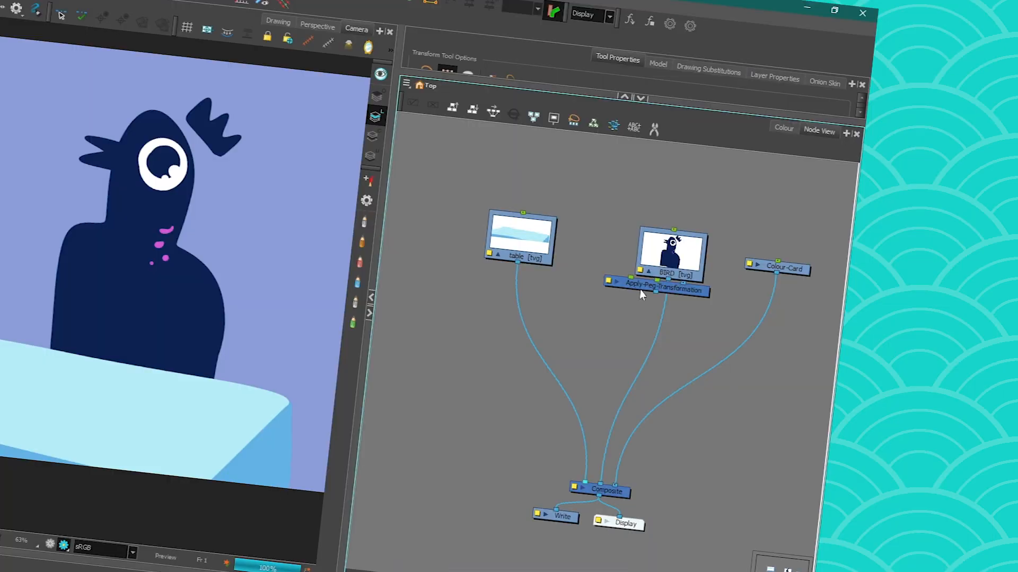
drag(615, 304, 584, 272)
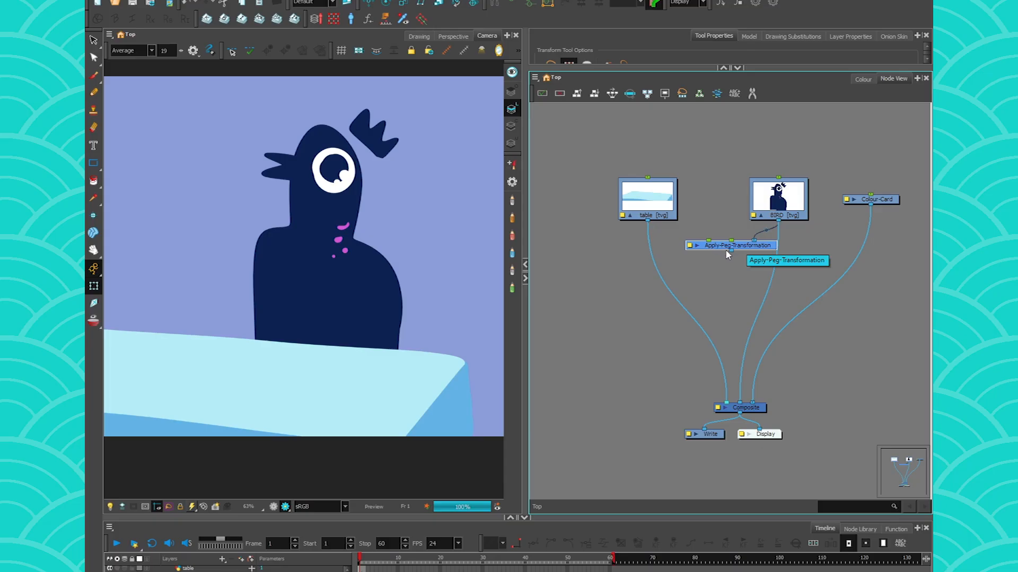
drag(731, 250, 734, 404)
Add a peg driving the Apply-Peg-Transformation node and name it reflection-P
key(ctrl+p)
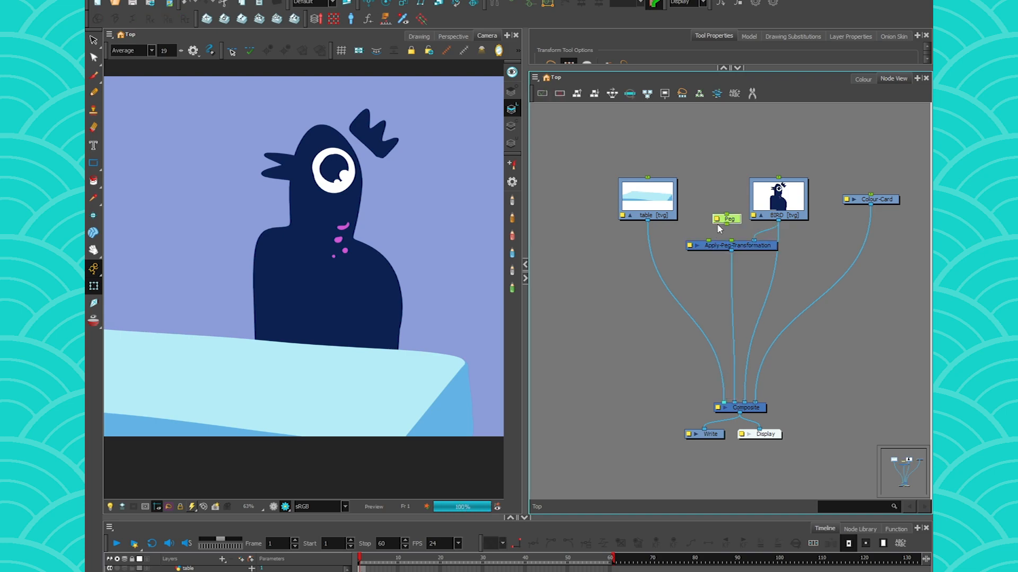
double_click(547, 289)
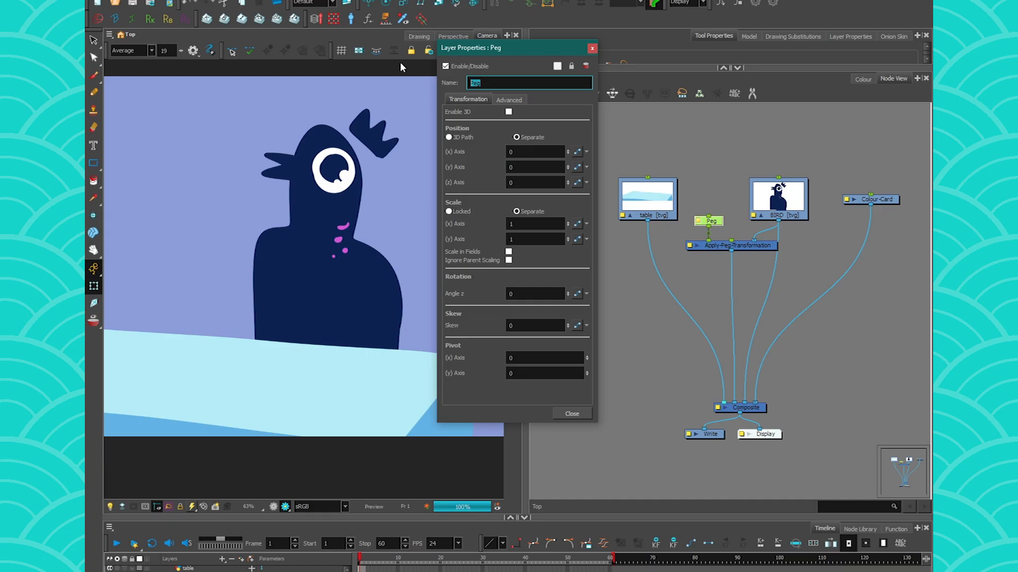
text(reflection-P)
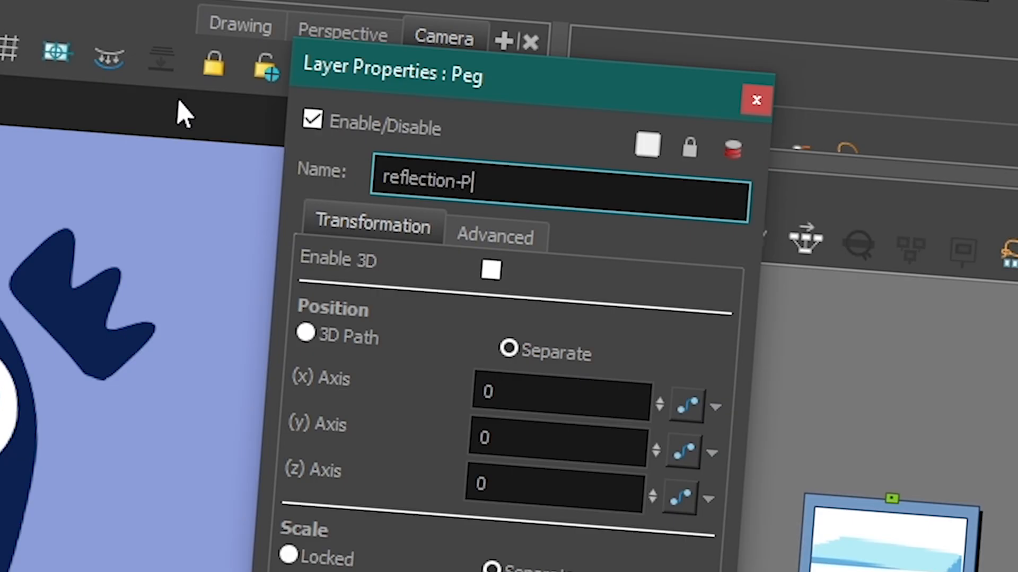
key(Return)
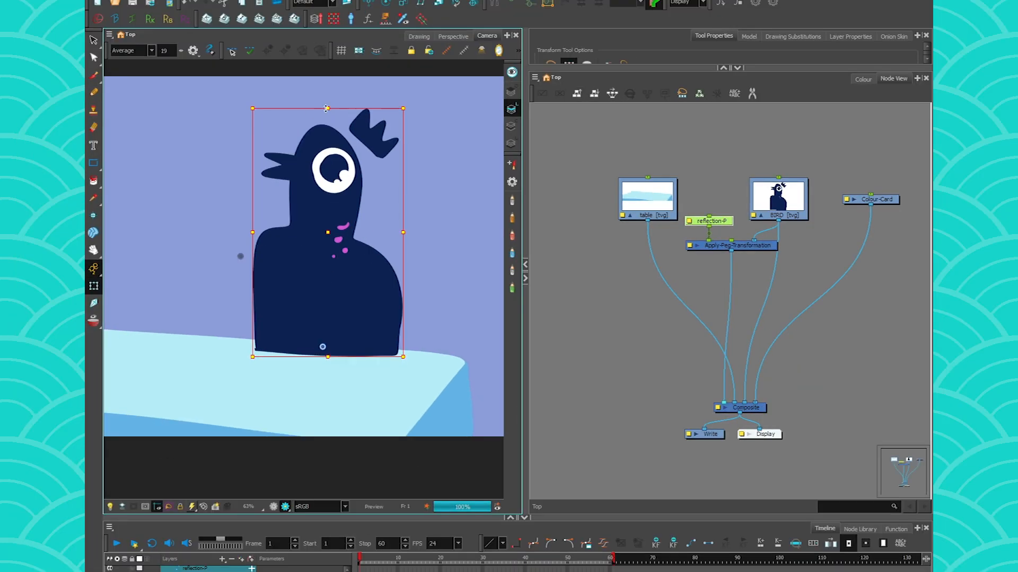
Flip the bird copy downward with reflection-P, then widen and skew it across the tabletop from the bird's base
drag(326, 109, 159, 429)
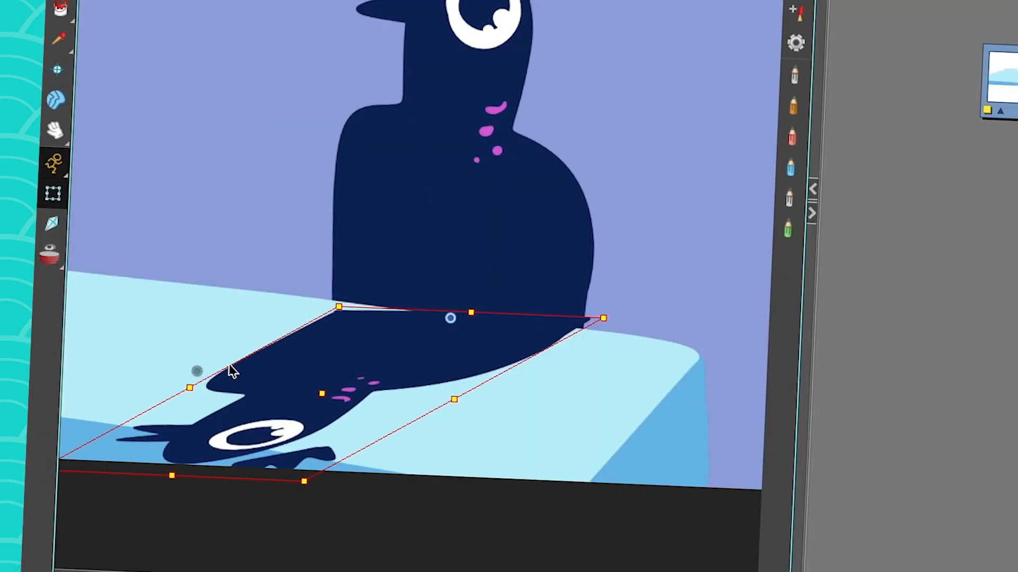
drag(338, 393, 365, 394)
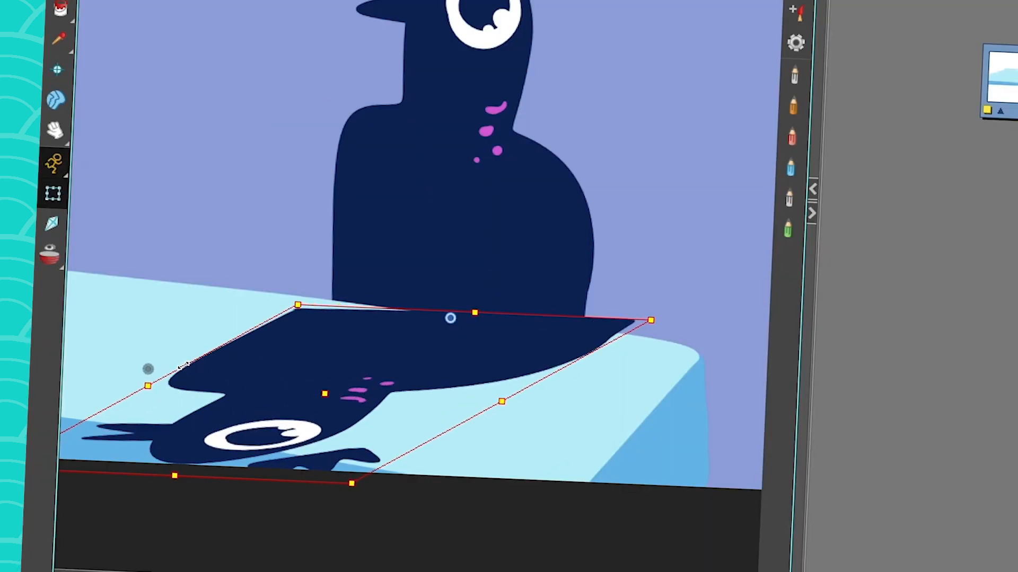
drag(176, 371, 194, 425)
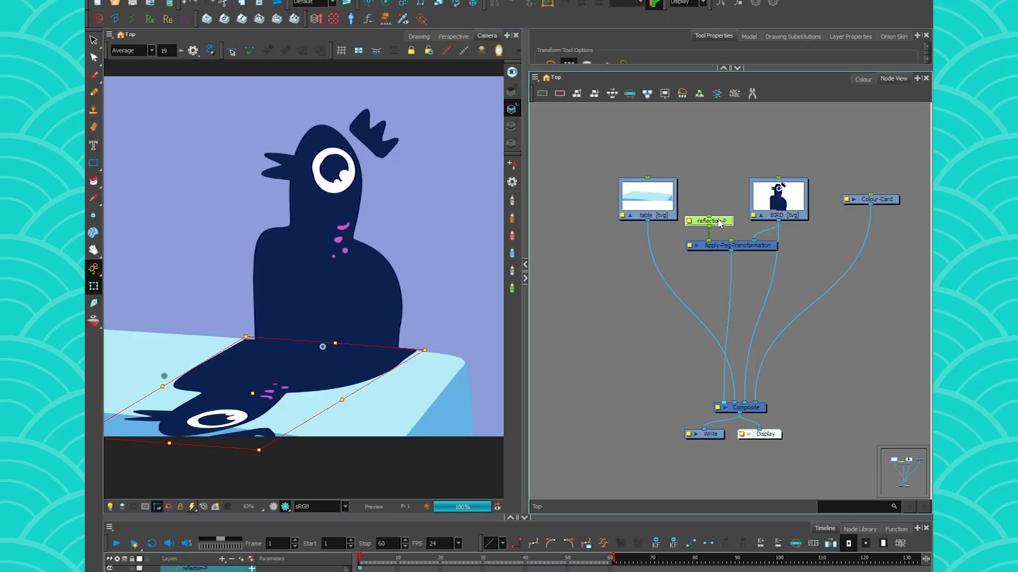
Detach reflection-P from the Apply-Peg-Transformation node and connect a new Quadmap node in its place
drag(720, 223, 720, 127)
key(Tab)
key(Return)
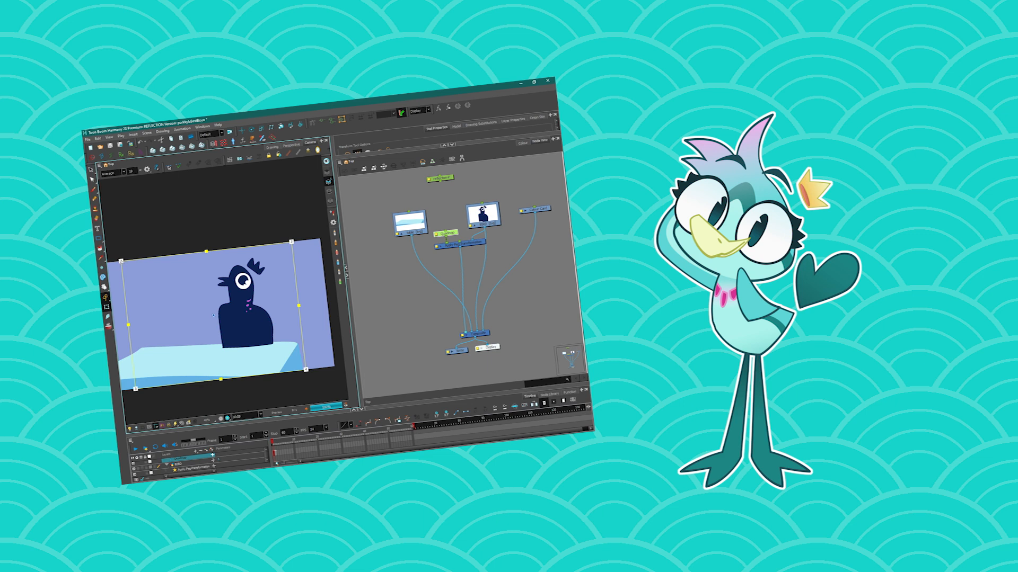
Fit the Quadmap's four source corners closely around the upright bird
drag(121, 261, 209, 262)
drag(291, 243, 274, 255)
drag(305, 369, 277, 347)
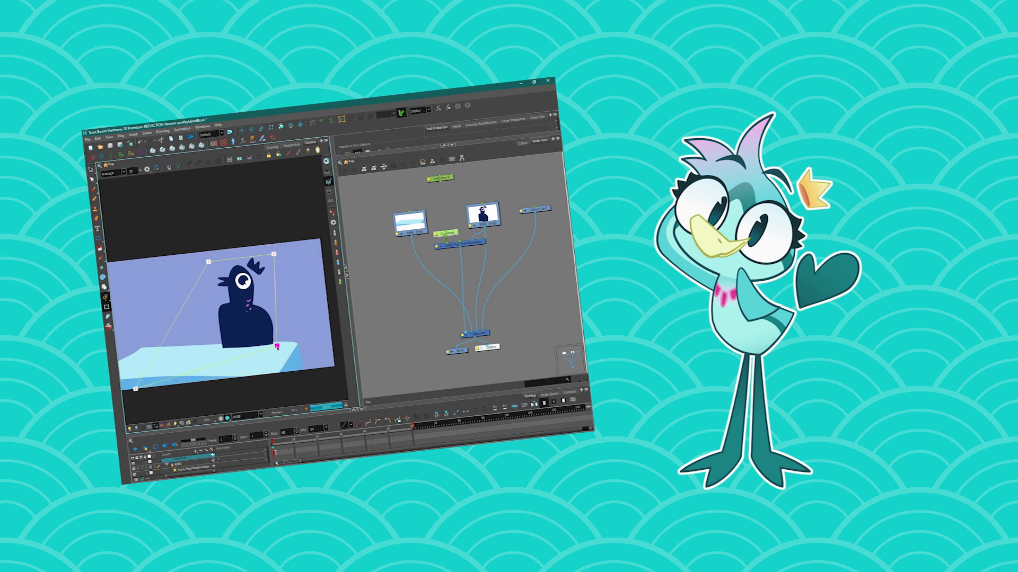
drag(136, 389, 213, 350)
Place the Quadmap's four destination corners on the tabletop so the bird copy lies flipped in perspective below the bird
drag(122, 261, 150, 346)
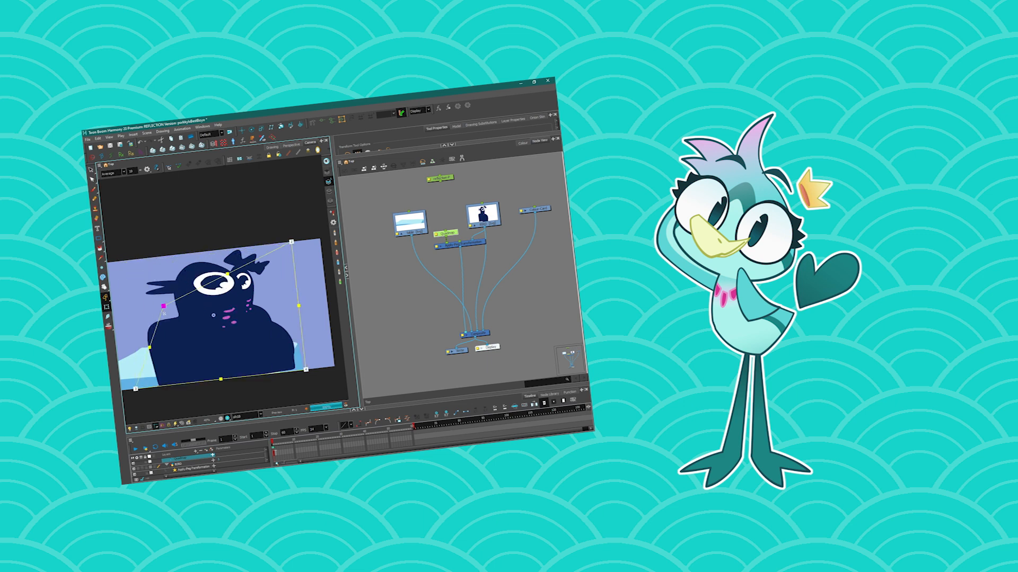
drag(135, 390, 185, 340)
drag(291, 243, 224, 378)
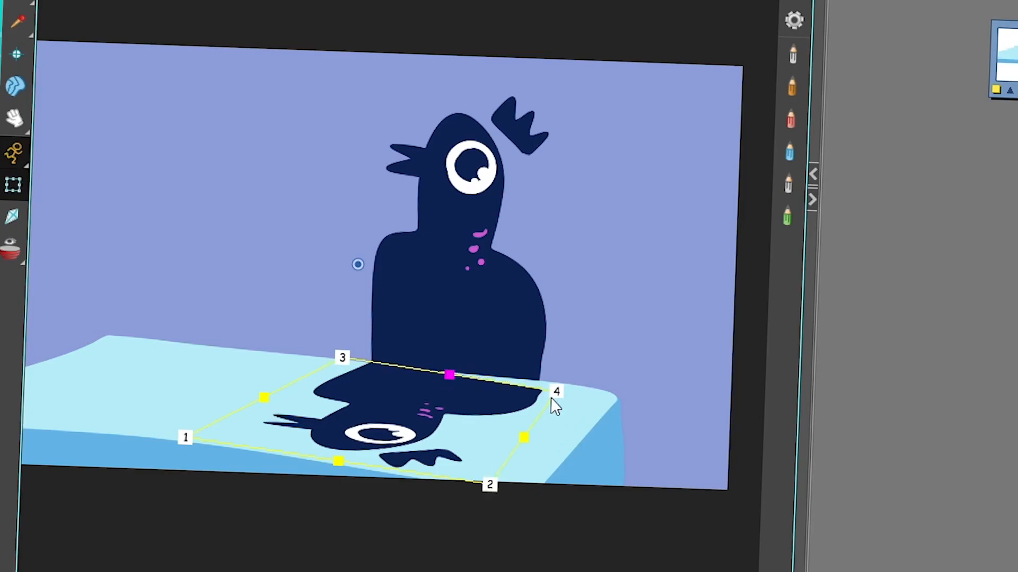
drag(554, 391, 561, 379)
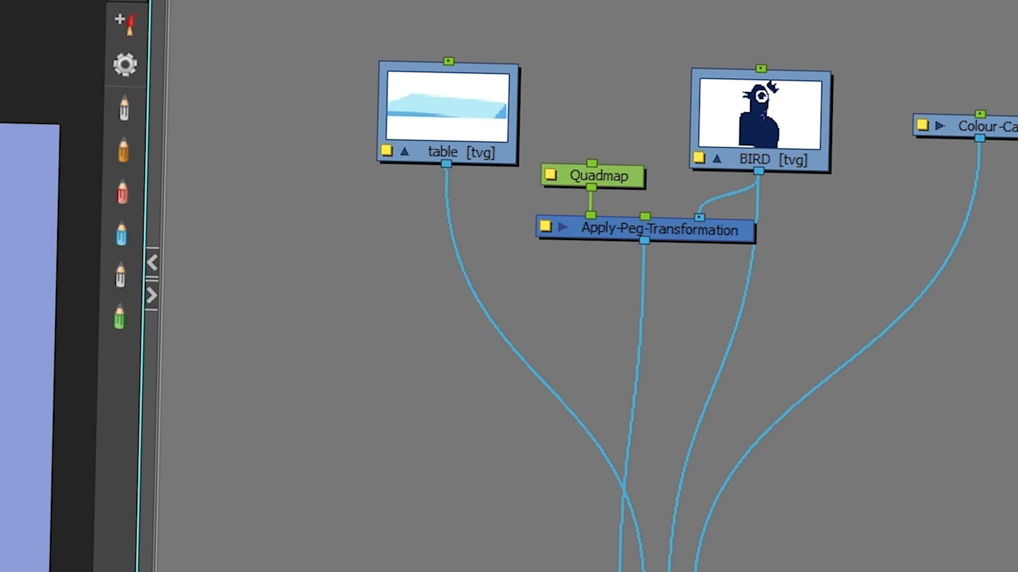
Add a Cutter node and insert it between the Apply-Peg-Transformation node and the Composite
key(Tab)
text(cutter)
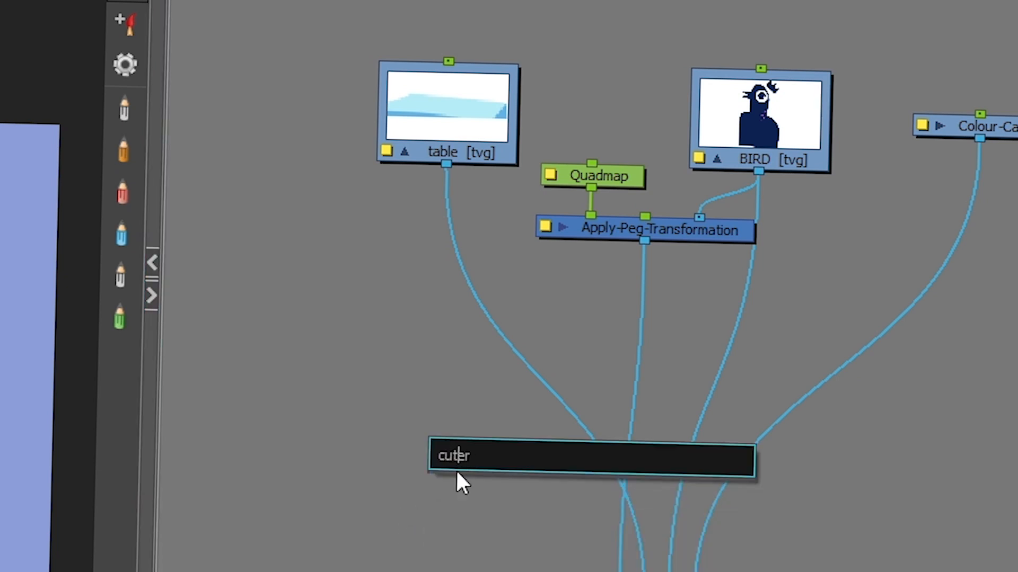
click(459, 462)
text(t)
click(538, 441)
drag(636, 367, 679, 391)
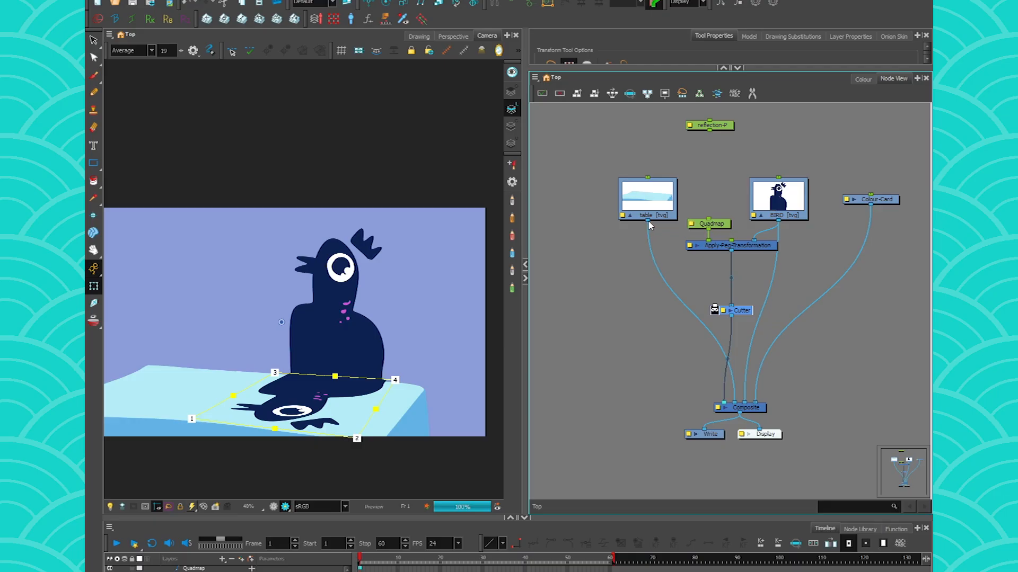
Reorder the Composite's inputs so the Cutter's reflection renders in front of the table
drag(446, 166, 561, 333)
drag(698, 293, 708, 312)
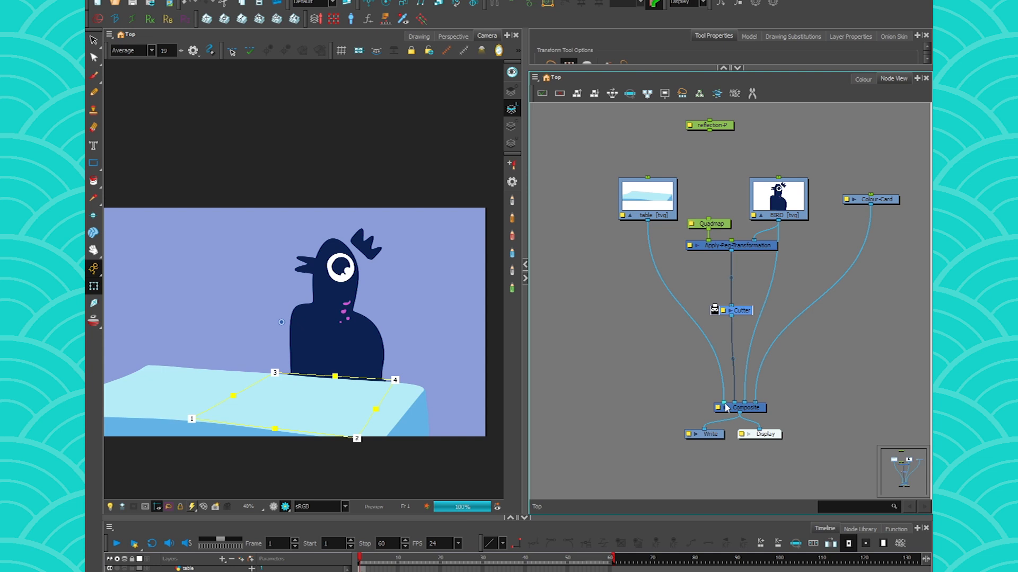
drag(725, 403, 735, 403)
Connect the table node to the Cutter's matte port and invert the matte
drag(647, 221, 715, 305)
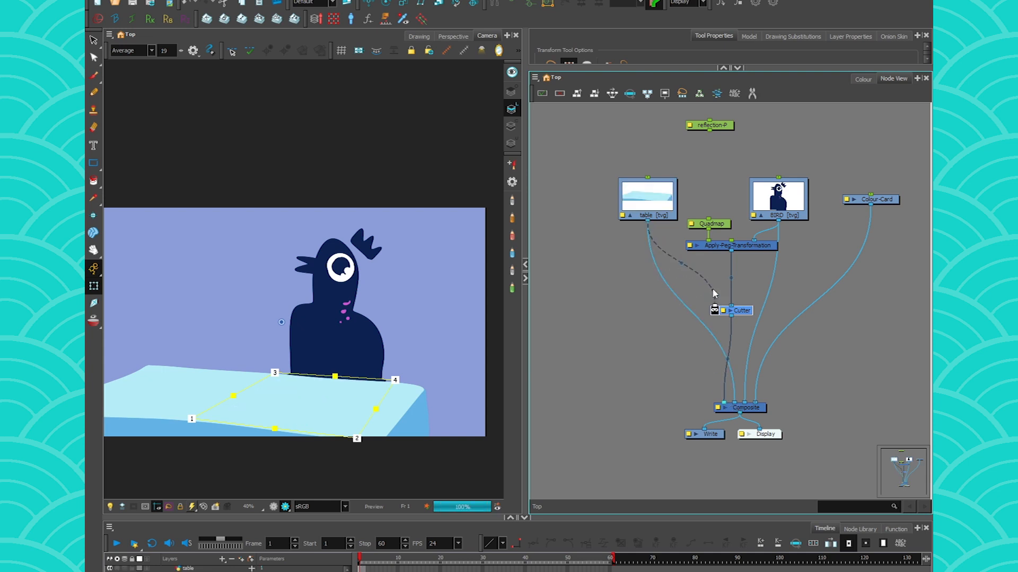
click(714, 311)
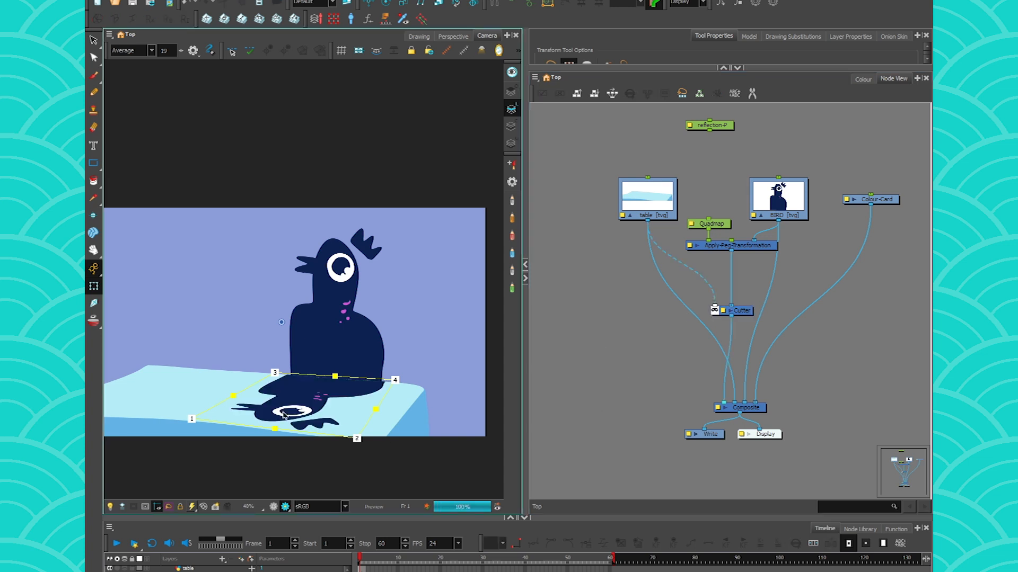
scroll(348, 430, up, 4)
scroll(254, 428, down, 2)
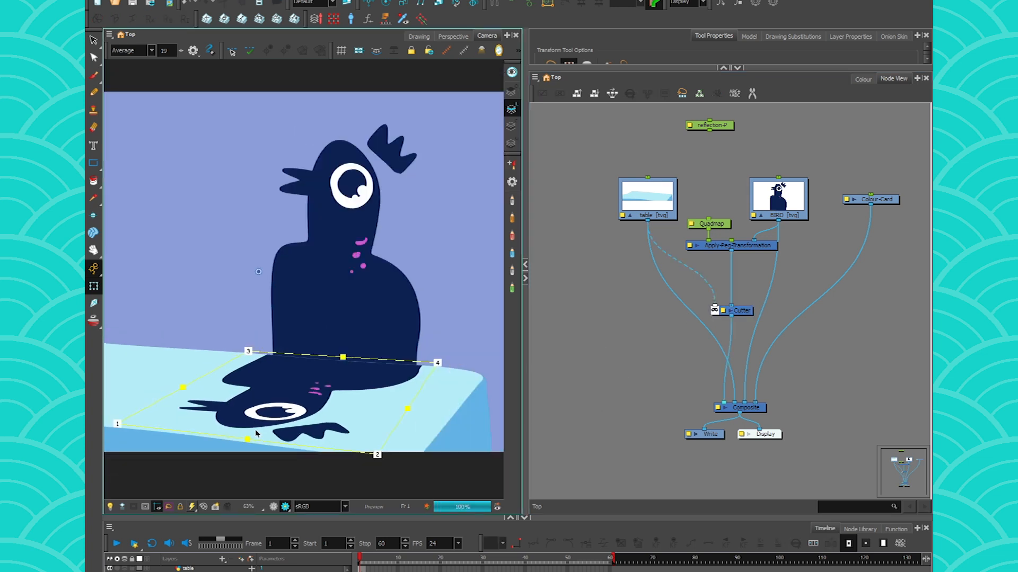
drag(229, 450, 248, 430)
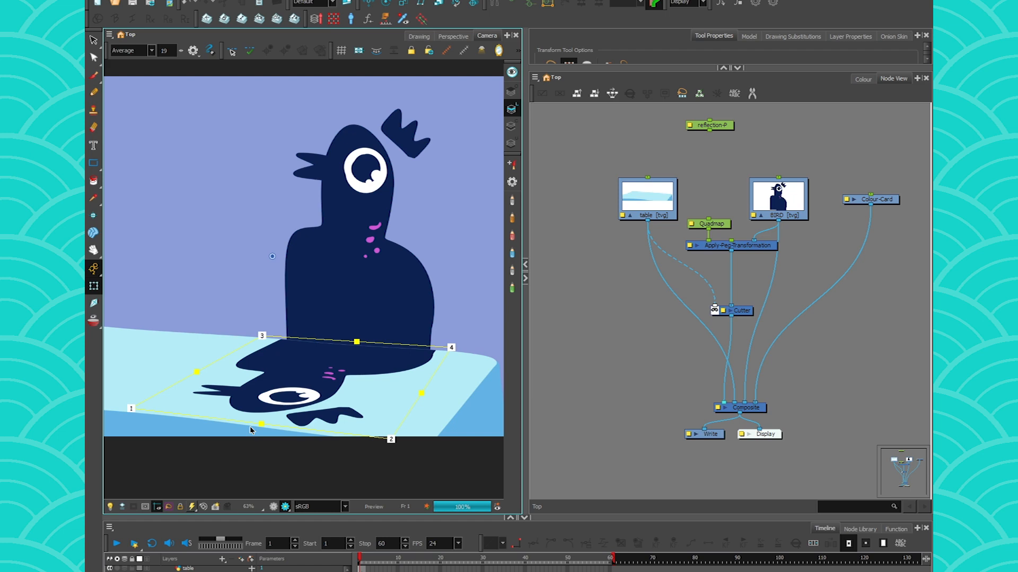
Add a Gradient generator node beside the table node and connect it to the Composite as the frontmost input
key(Tab)
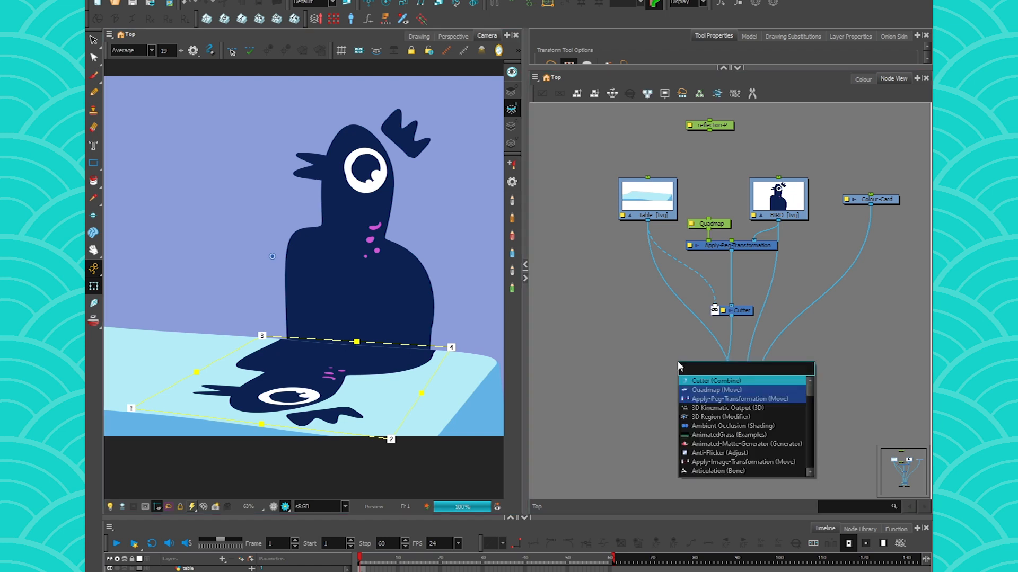
text(gra)
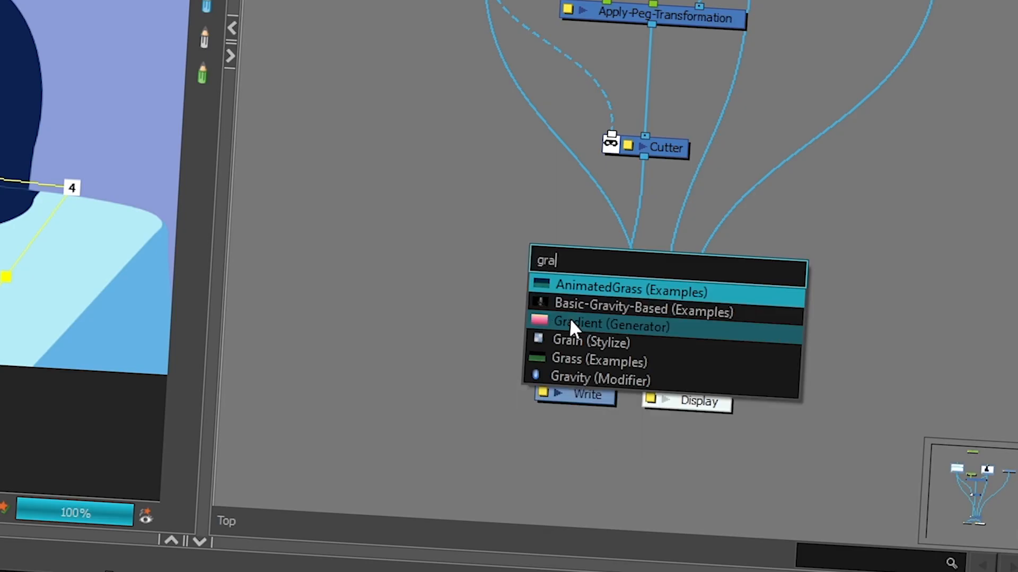
click(696, 398)
drag(585, 231, 373, 31)
drag(365, 45, 362, 18)
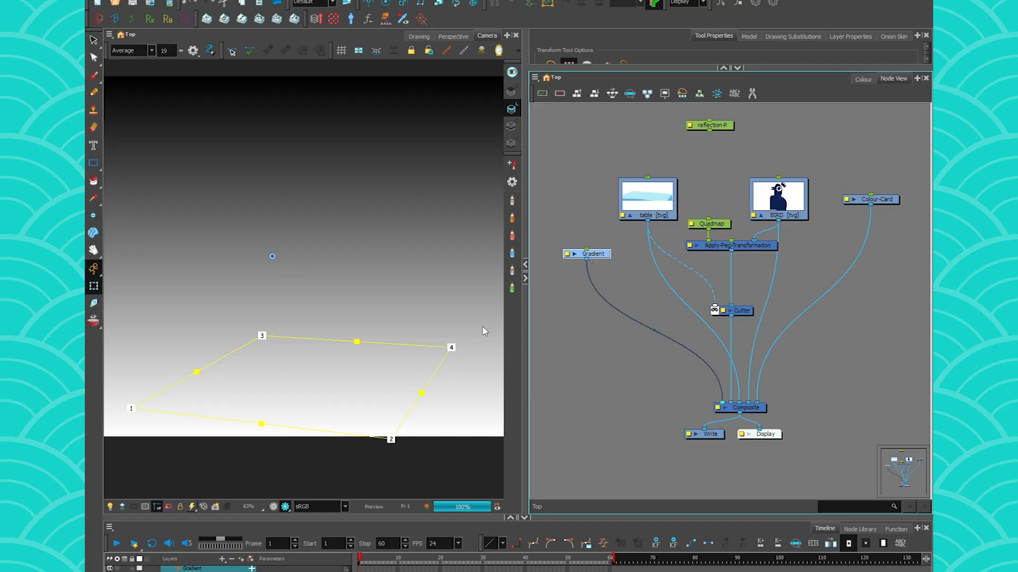
Insert a Greyscale node between the Gradient and the Composite and enable its Matte Output
click(575, 285)
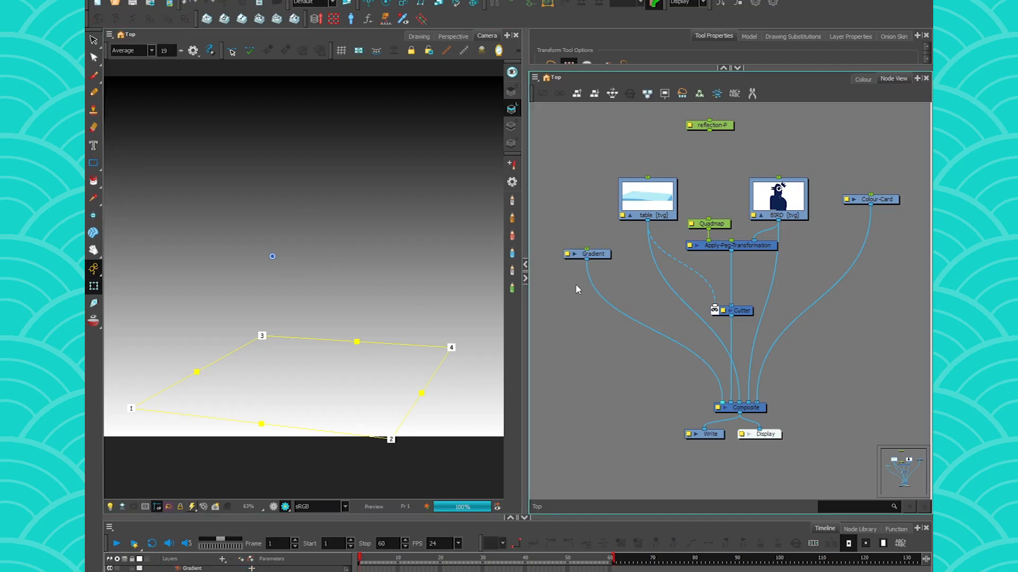
key(Tab)
text(grey)
click(601, 306)
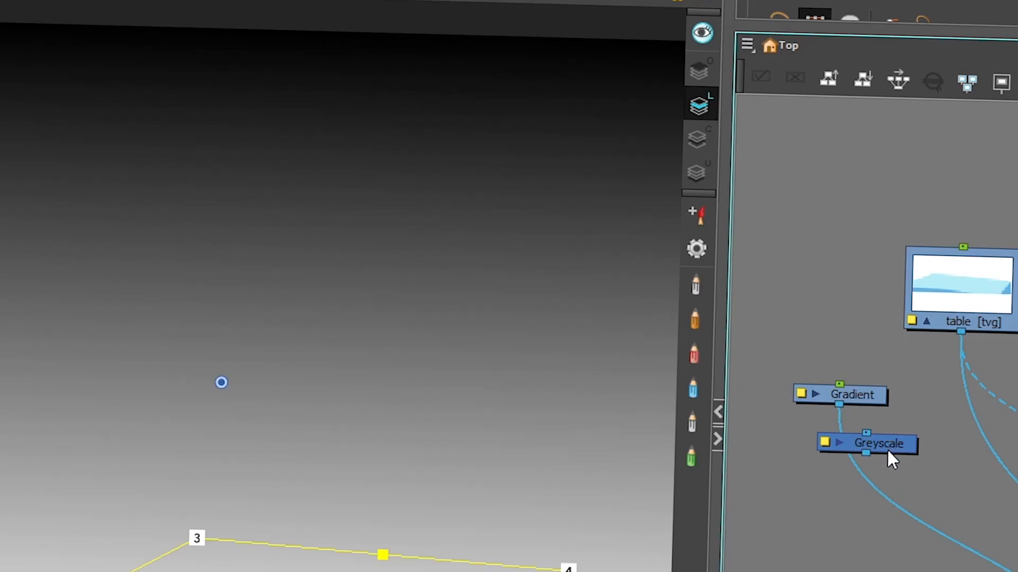
drag(611, 281, 602, 293)
click(572, 290)
click(653, 117)
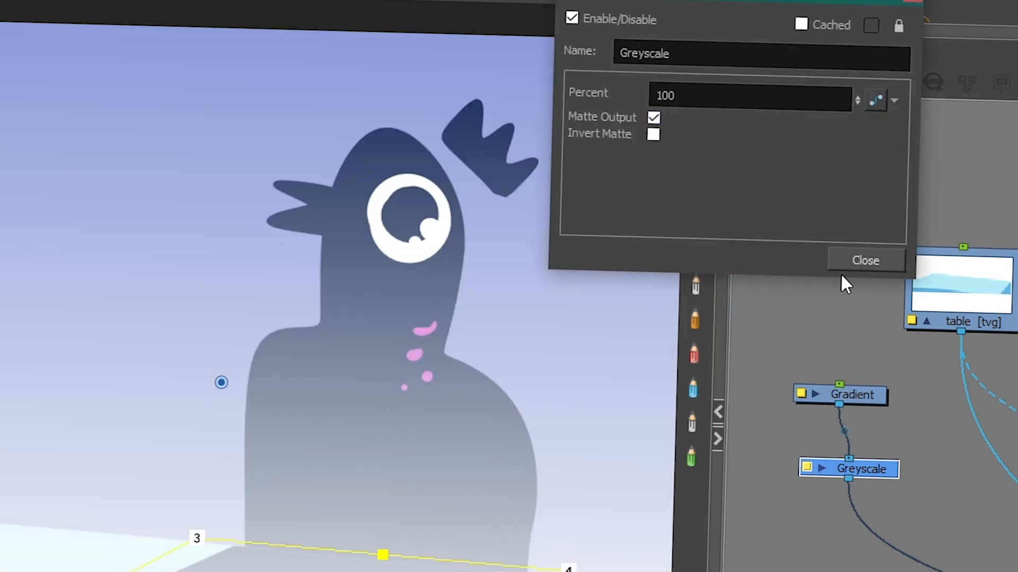
click(859, 262)
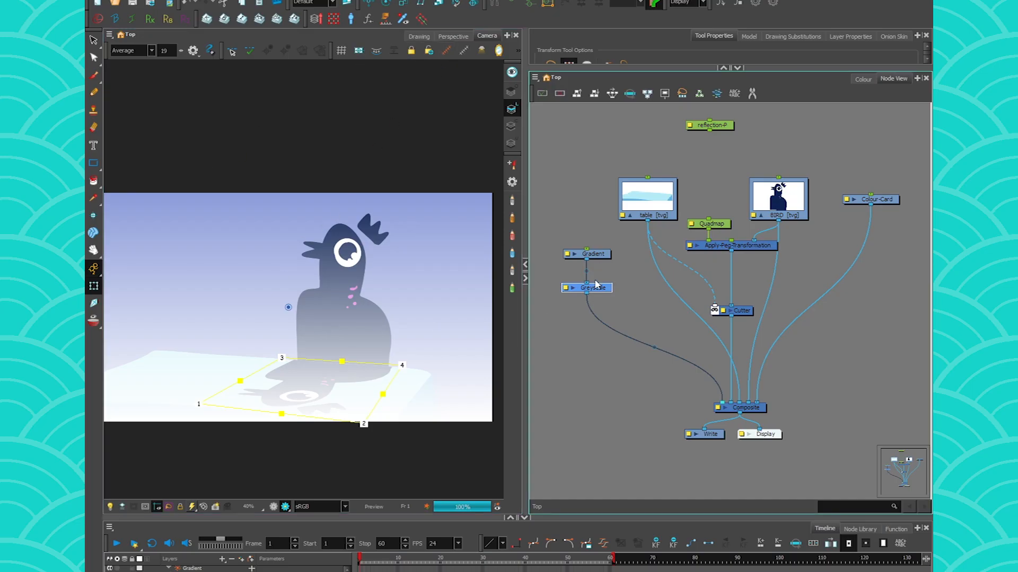
Show the Gradient node's controls in the camera view and angle the gradient across the bird's reflection, from its base to the table's front edge
click(591, 255)
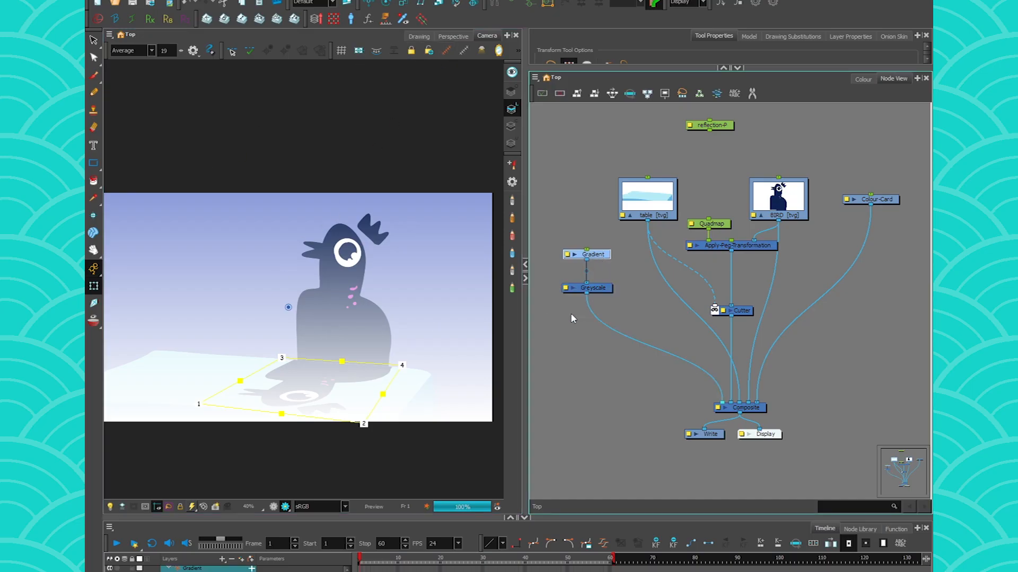
click(446, 50)
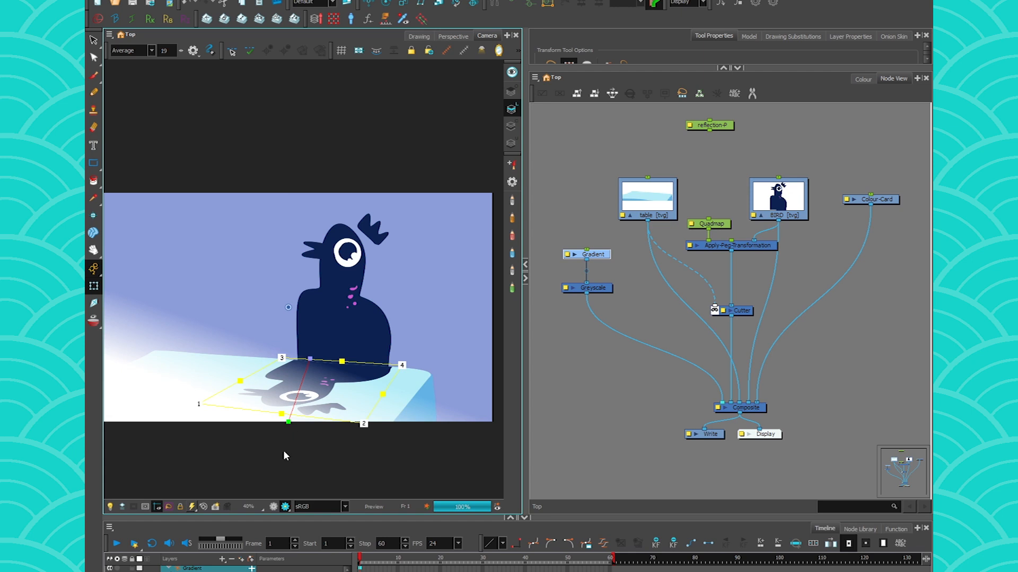
drag(281, 446, 309, 424)
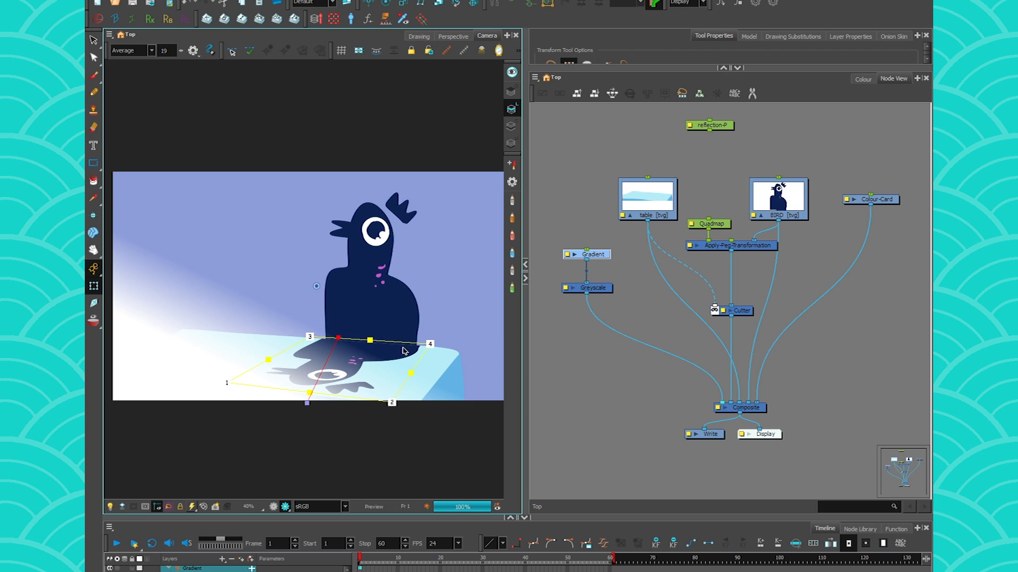
Insert a second Cutter node below the first and move the Greyscale connection from the Composite to the new Cutter's matte port
key(Tab)
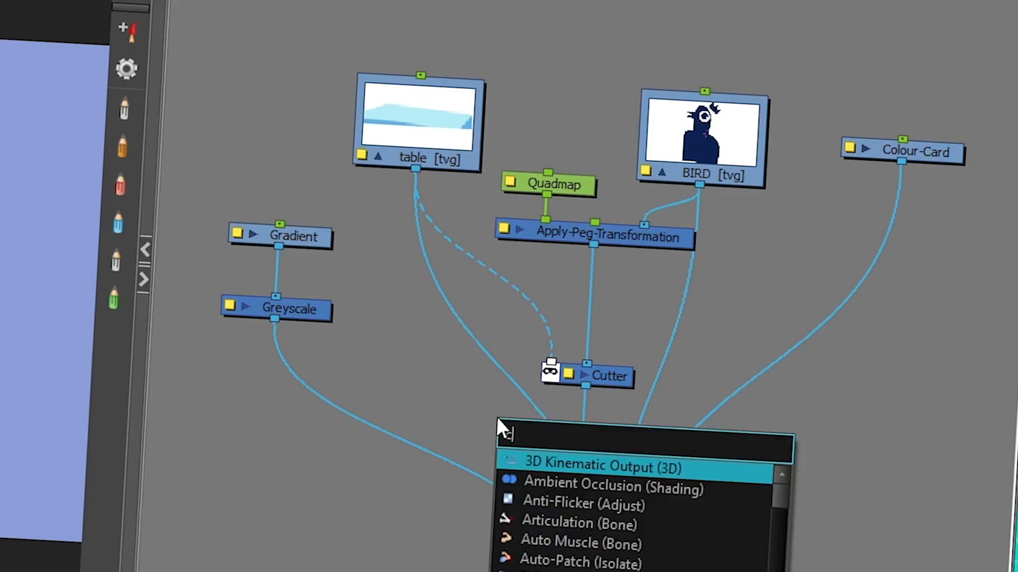
text(cut)
click(536, 462)
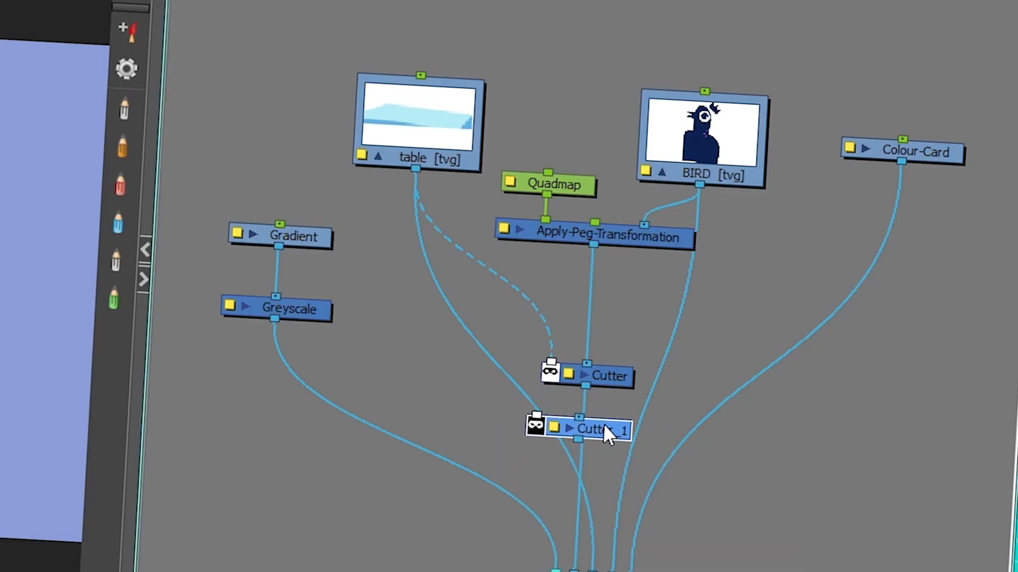
click(604, 427)
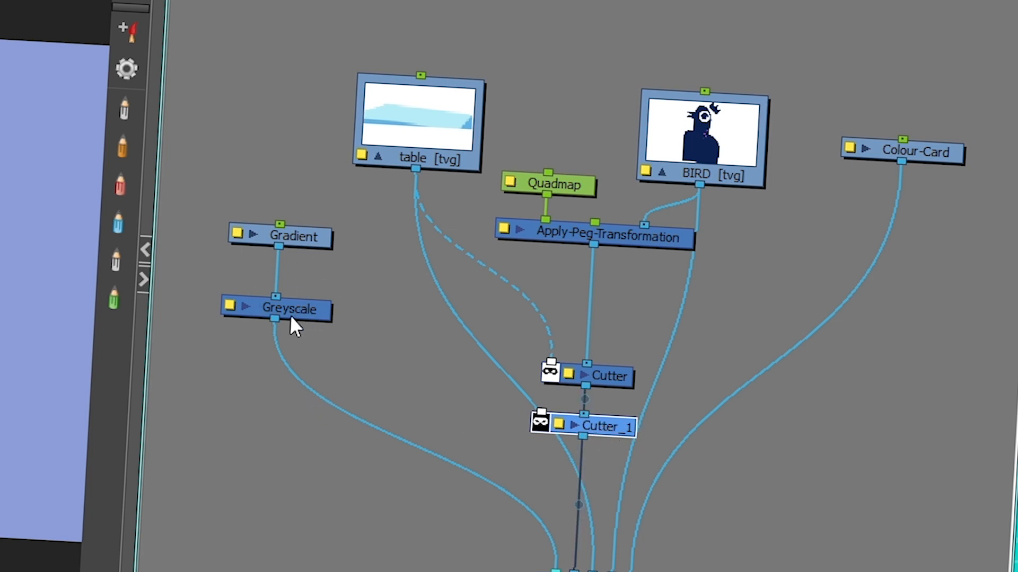
drag(562, 562, 543, 413)
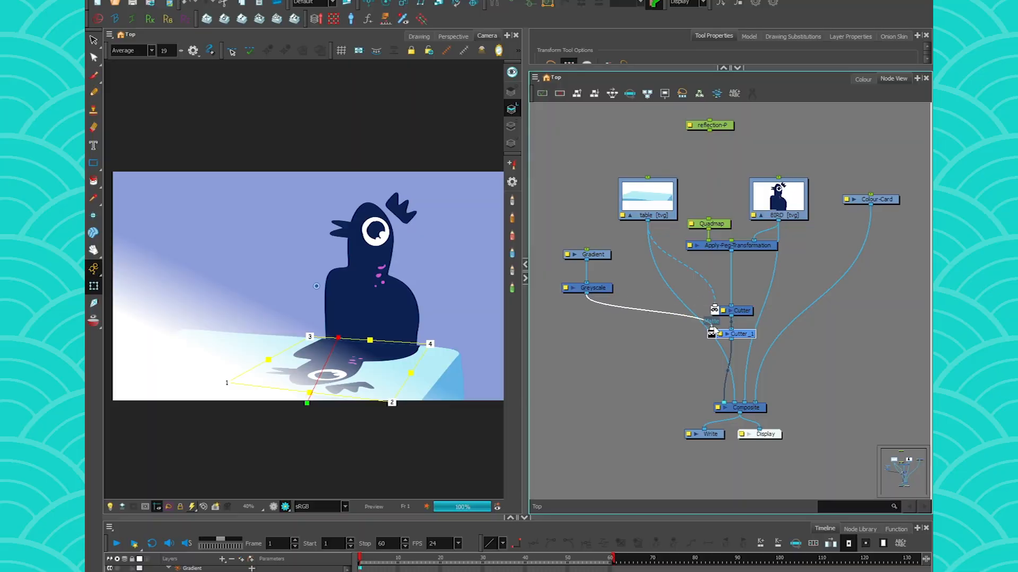
drag(713, 331, 712, 332)
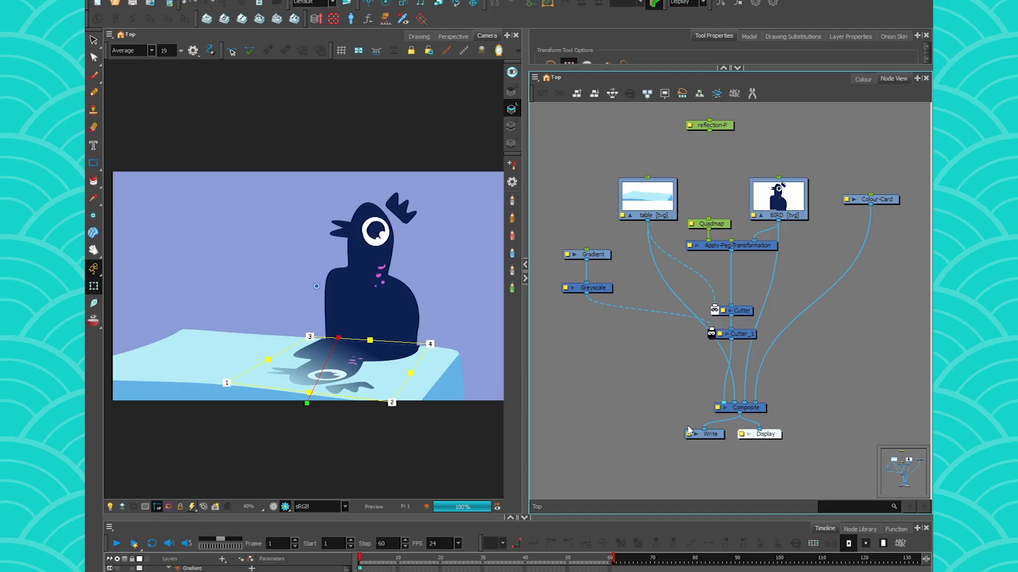
Insert a Blur-Variable node below the second Cutter and connect the Greyscale node to its matte port
key(Tab)
text(blu)
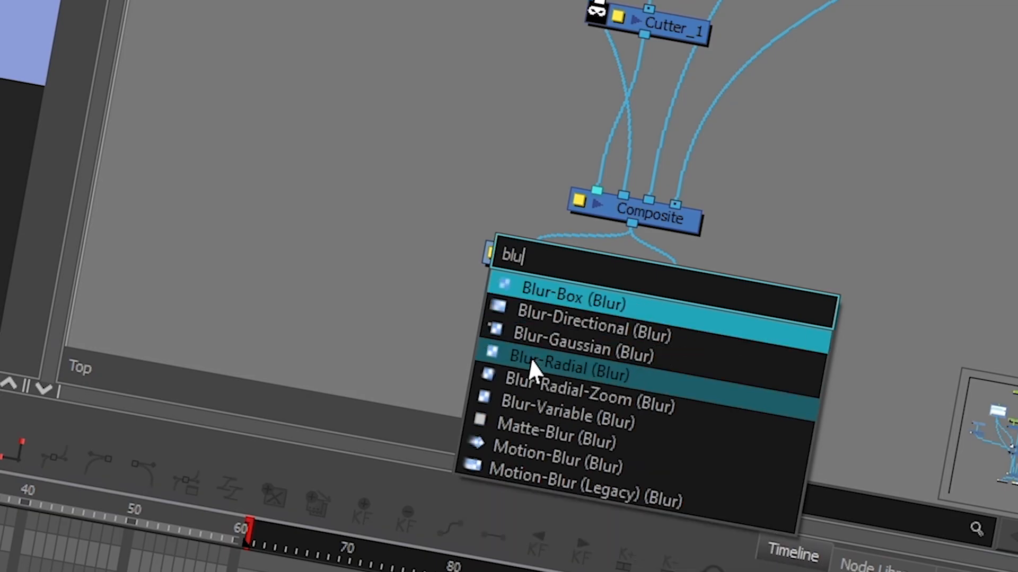
click(525, 404)
drag(589, 233, 668, 85)
drag(273, 218, 574, 326)
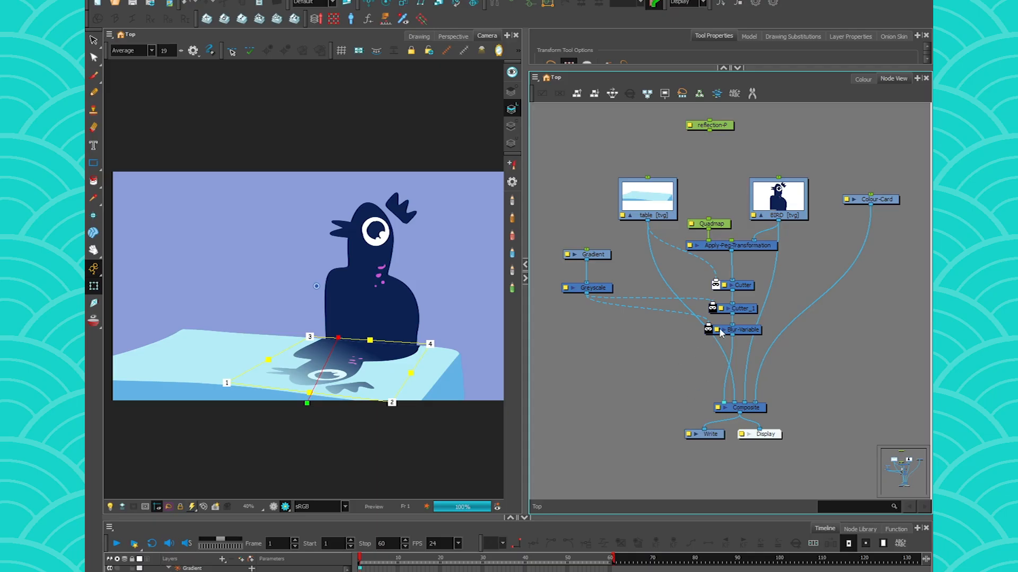
Set the Blur-Variable node's black radius to 0 and white radius to 6.4, and check the blurred reflection
double_click(609, 343)
drag(621, 104, 623, 79)
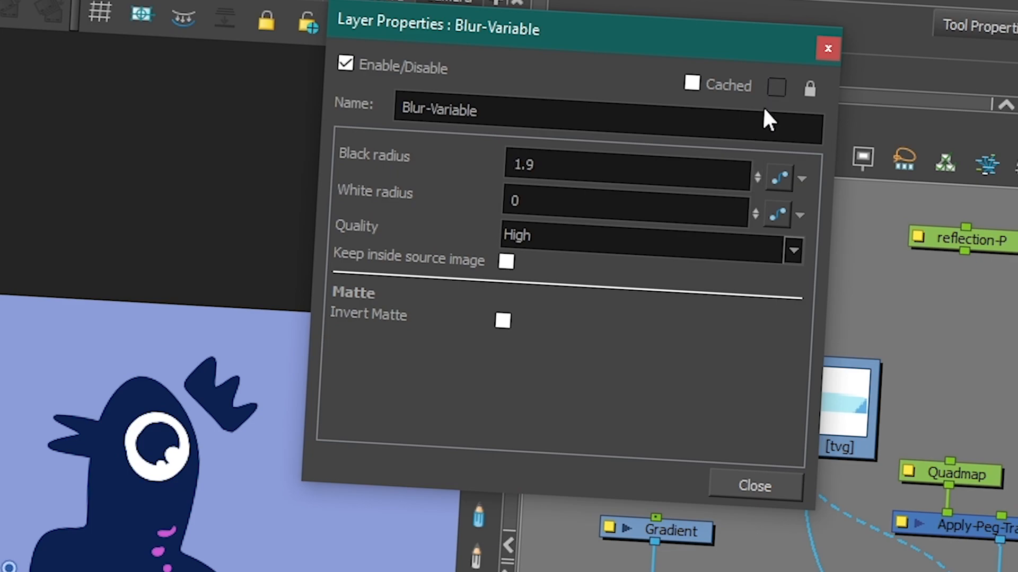
drag(767, 114, 781, 249)
drag(755, 215, 778, 86)
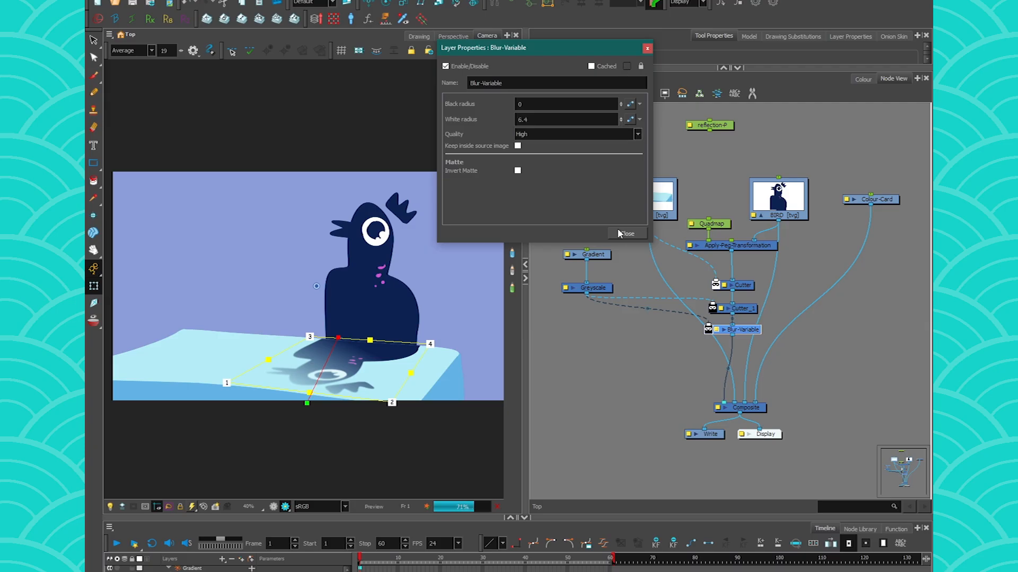
click(626, 233)
scroll(315, 389, up, 3)
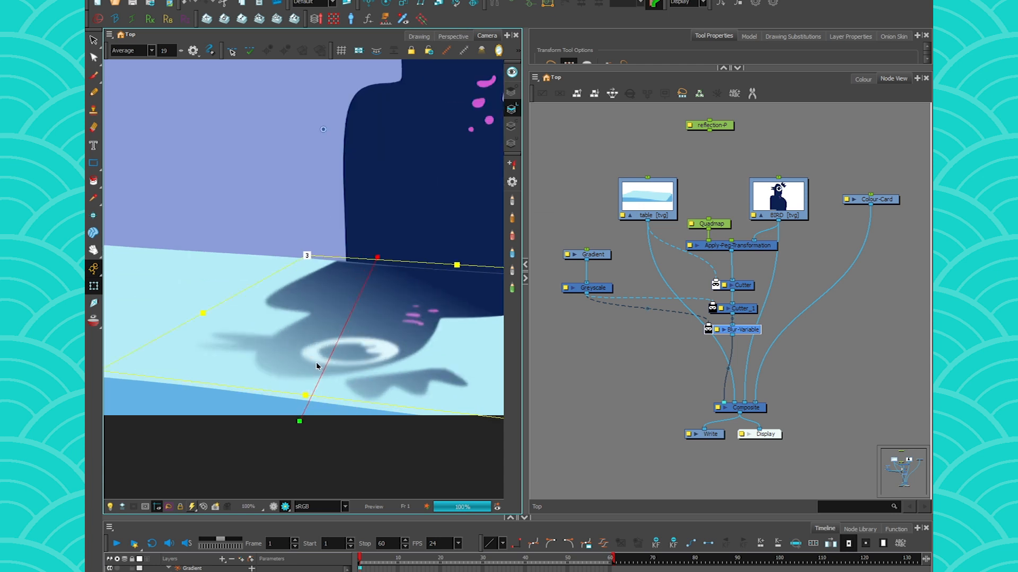
scroll(314, 361, down, 1)
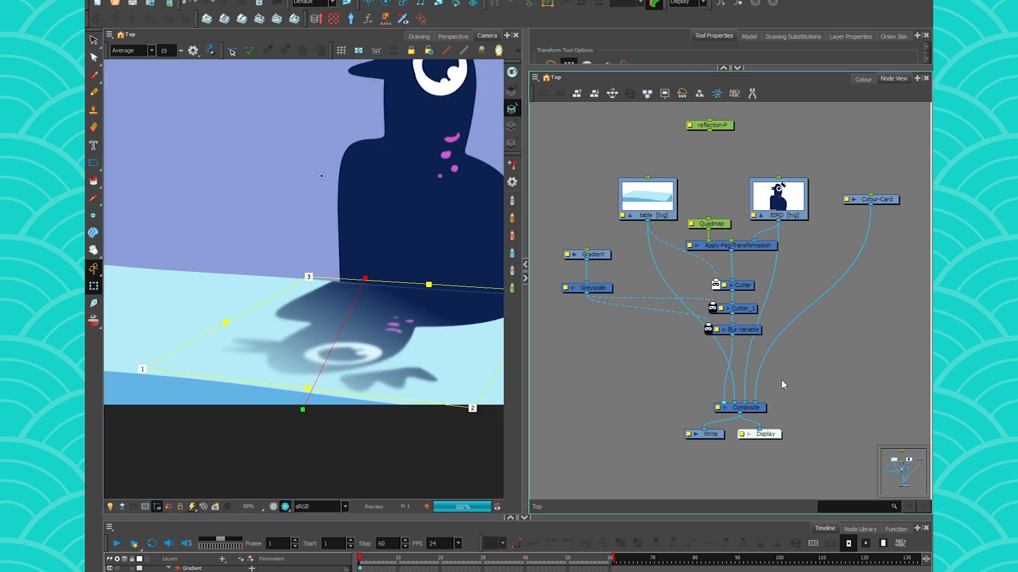
Insert a Transparency node between the Blur-Variable node and the Composite
key(Tab)
text(trans)
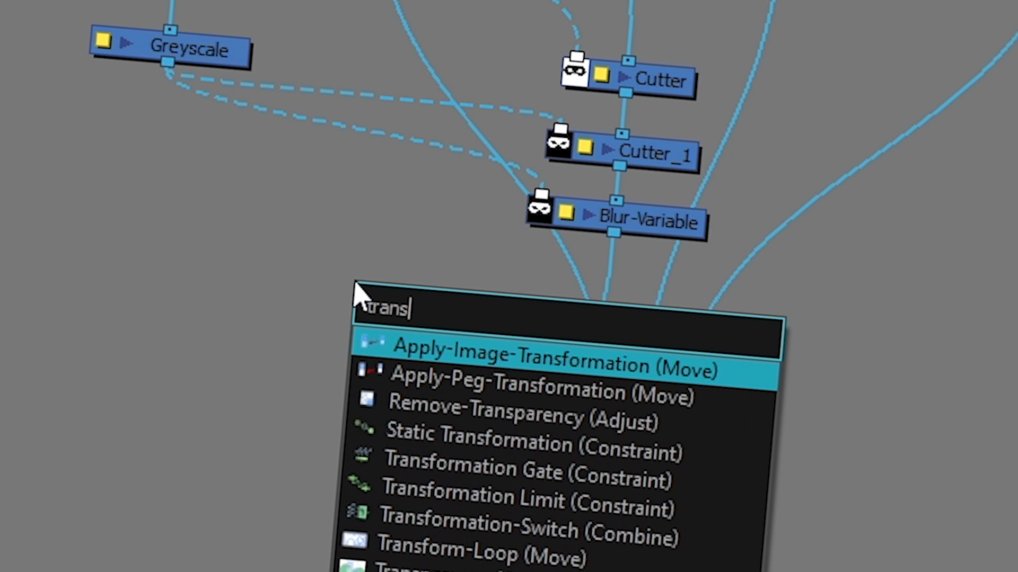
click(422, 570)
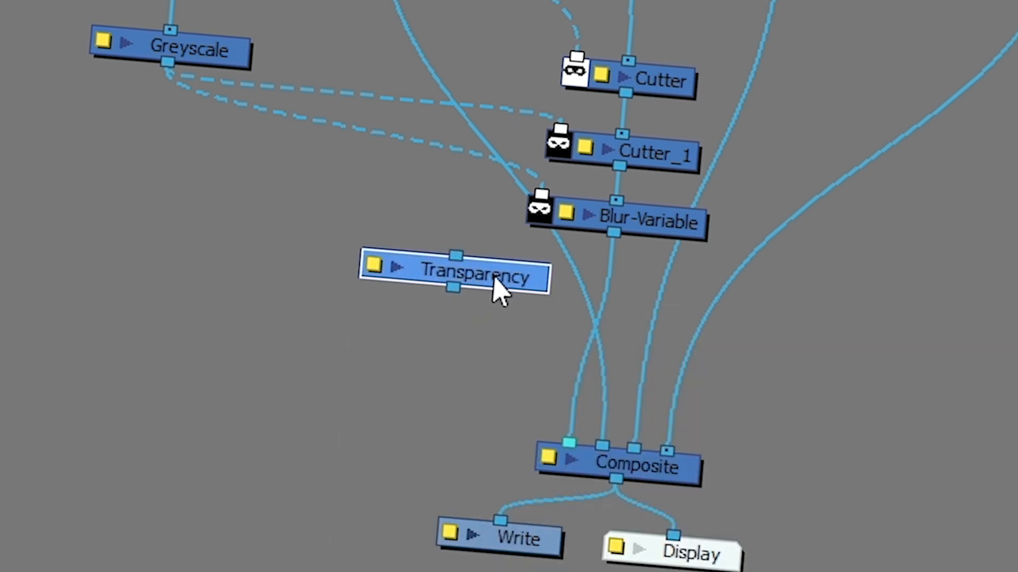
drag(477, 273, 633, 278)
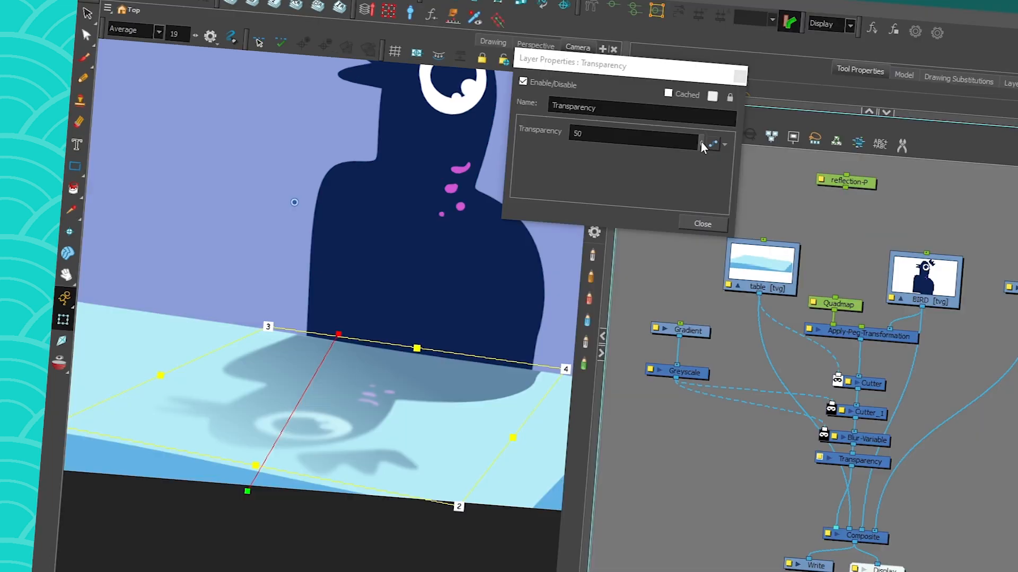
Set the Transparency node's value to 39
drag(701, 142, 708, 98)
drag(702, 146, 699, 220)
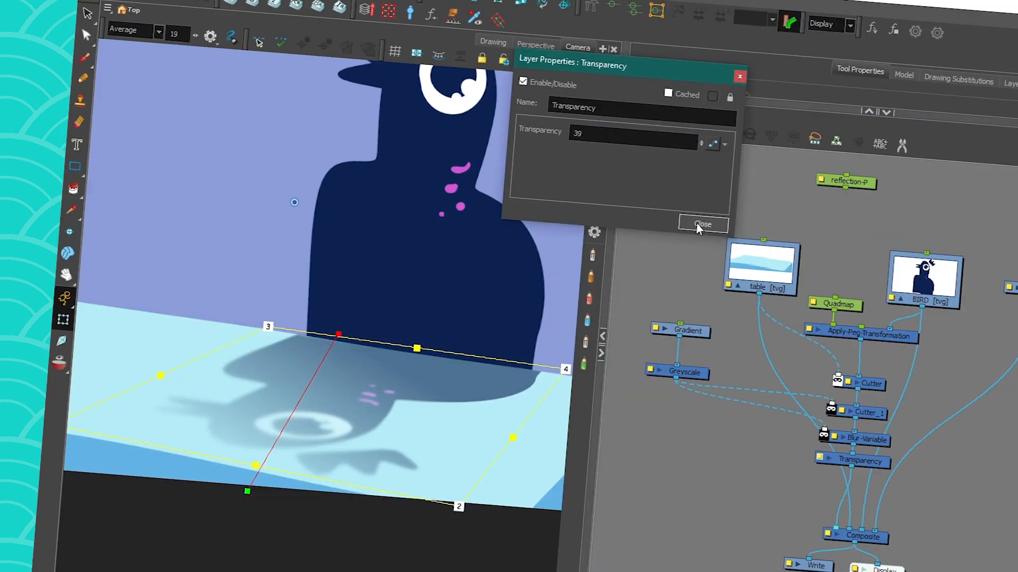
click(700, 223)
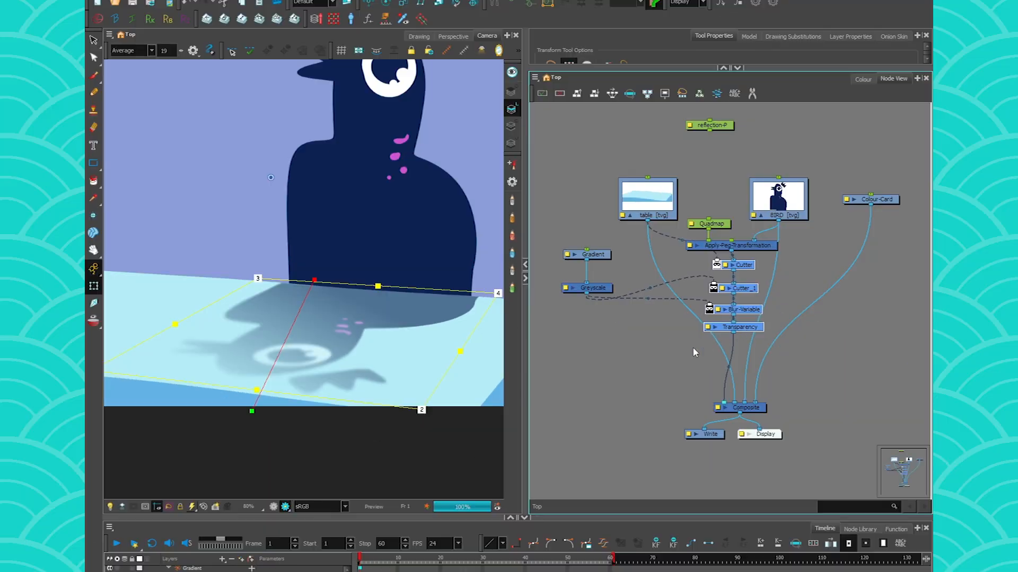
Insert a Blending node between the Transparency node and the Composite
key(Tab)
text(blendi)
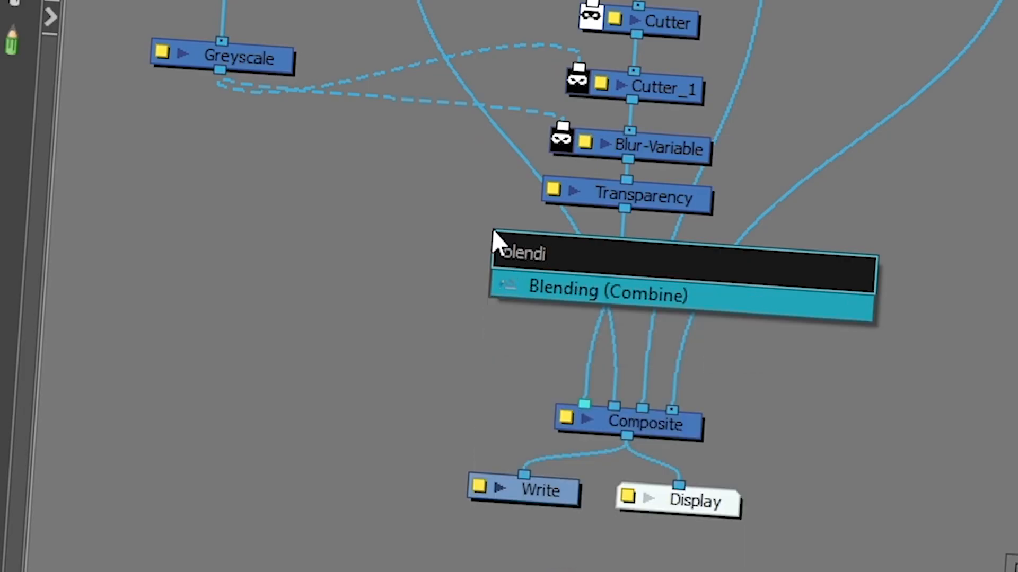
key(Return)
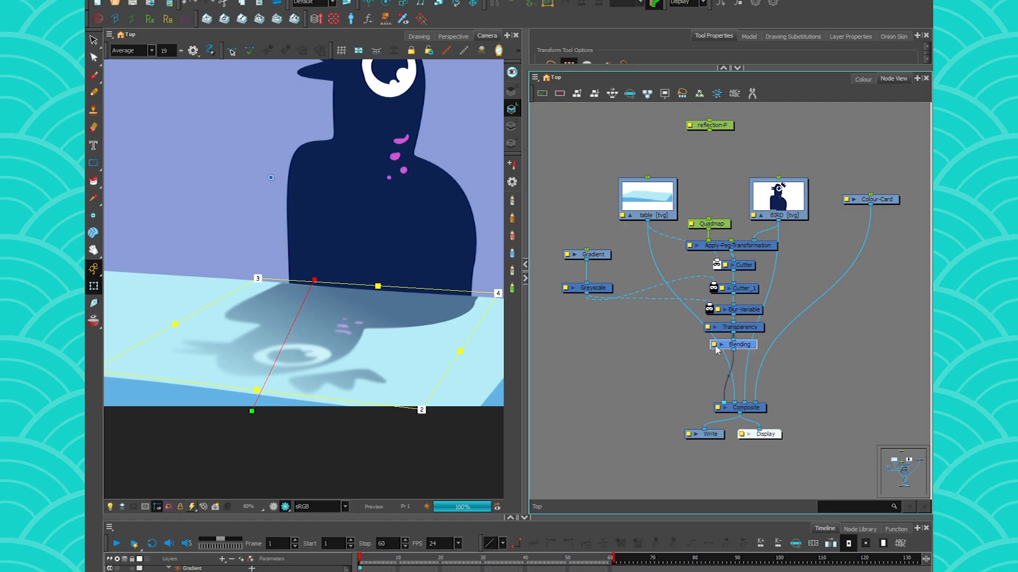
Try several blend modes on the Blending node, set it to Overlay, and review the reflection on the table
double_click(738, 346)
click(523, 105)
click(624, 119)
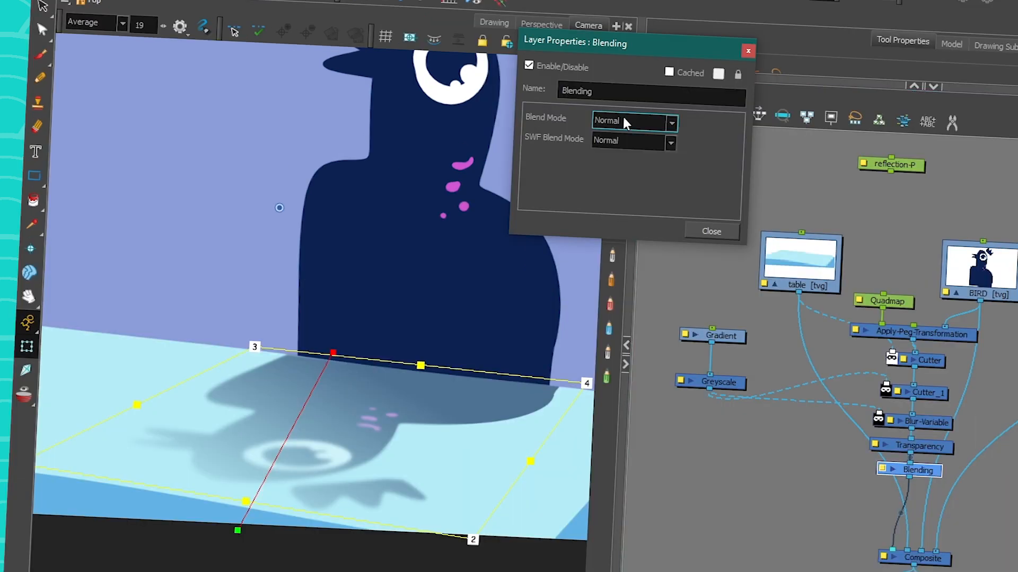
scroll(623, 118, down, 2)
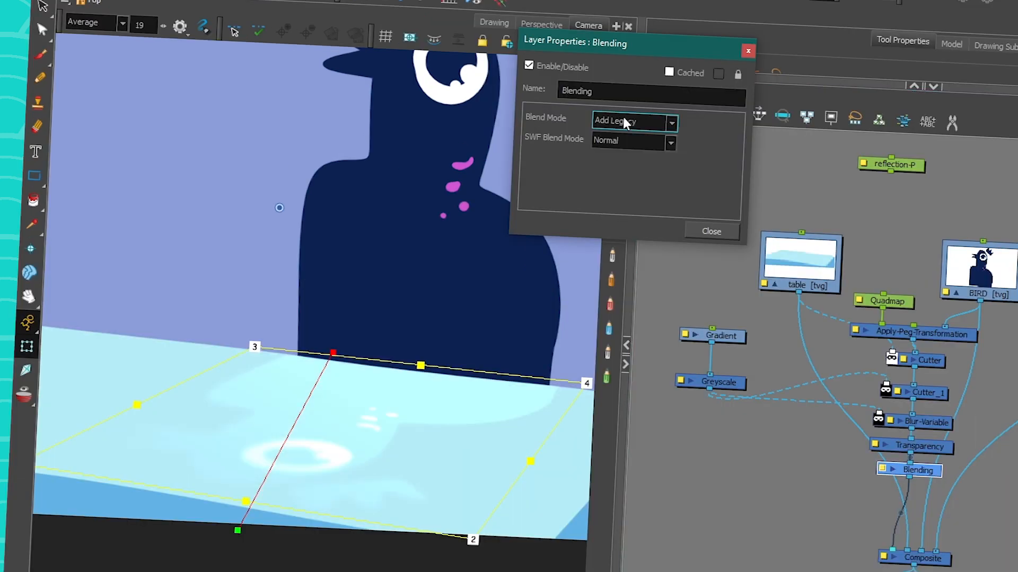
scroll(623, 120, down, 1)
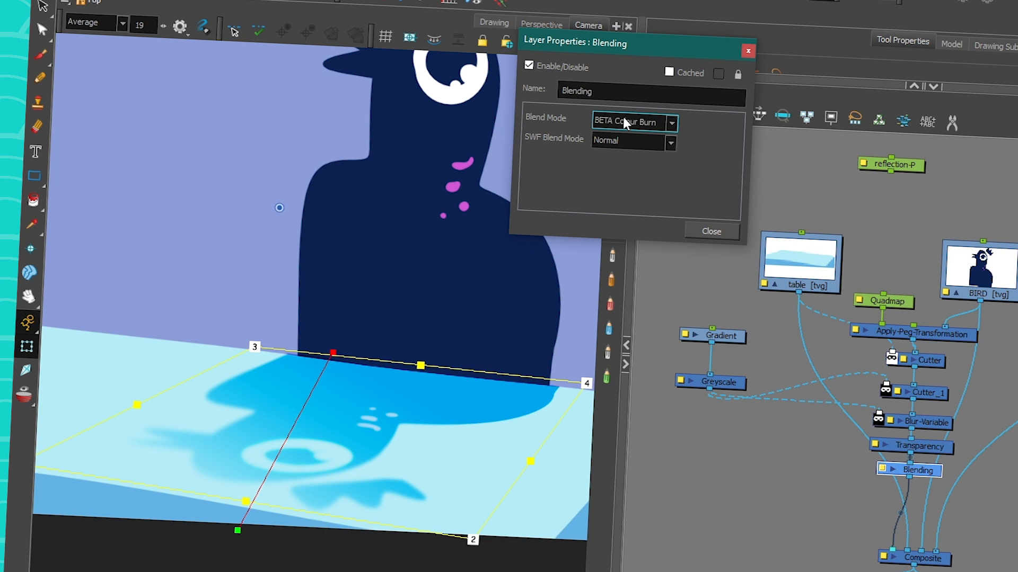
scroll(624, 122, down, 1)
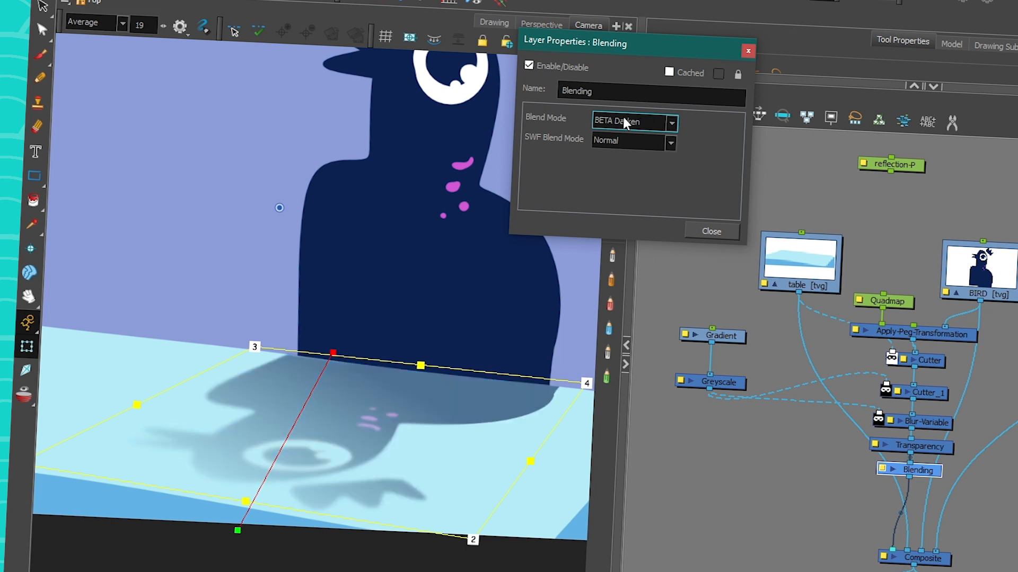
scroll(624, 121, down, 3)
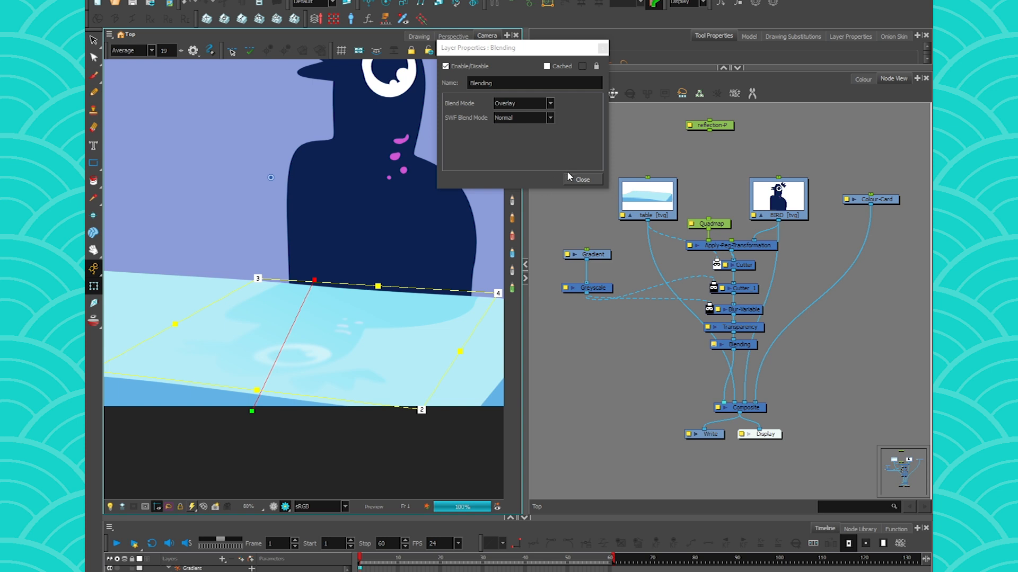
click(712, 231)
scroll(310, 283, down, 2)
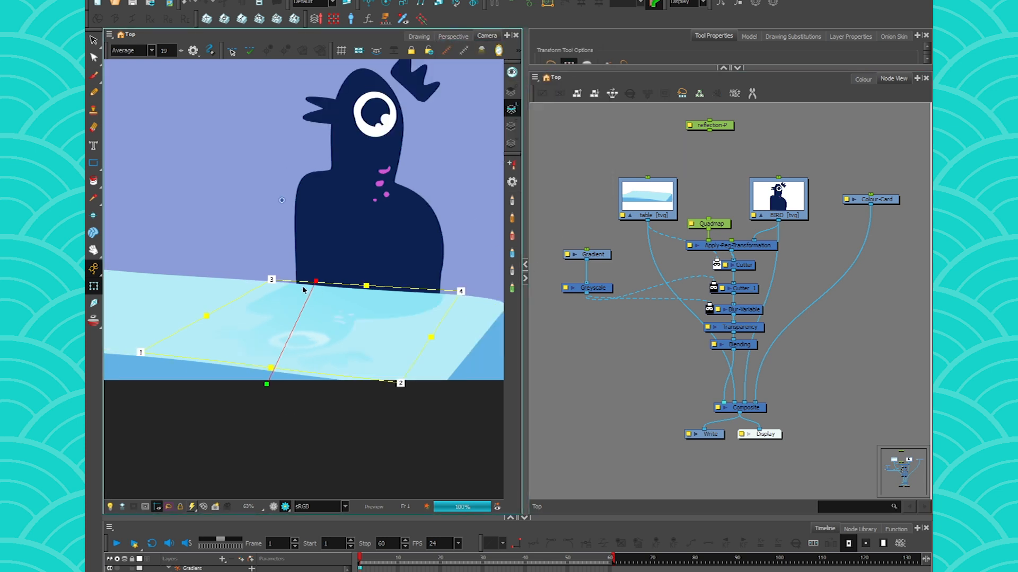
drag(250, 259, 245, 287)
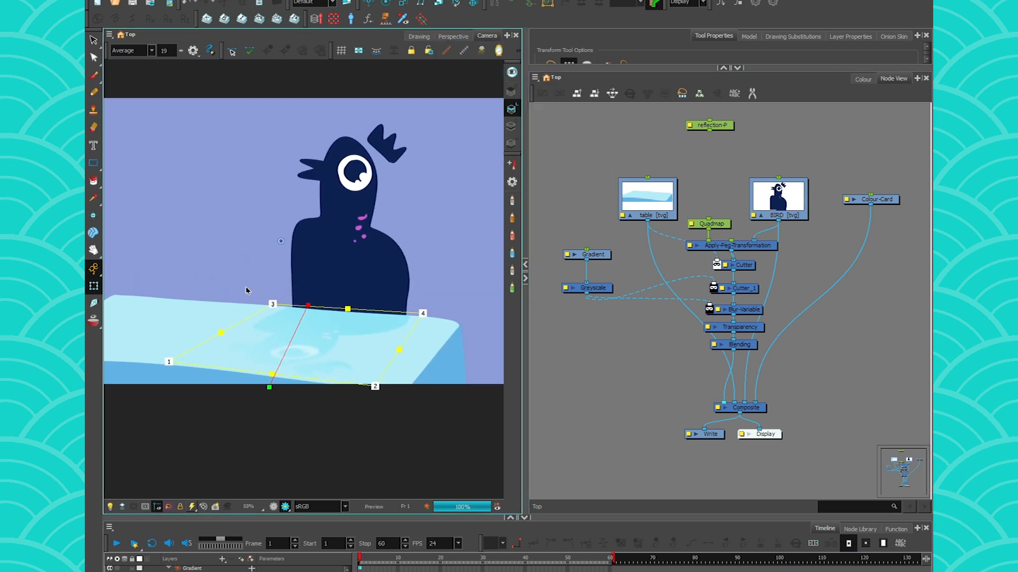